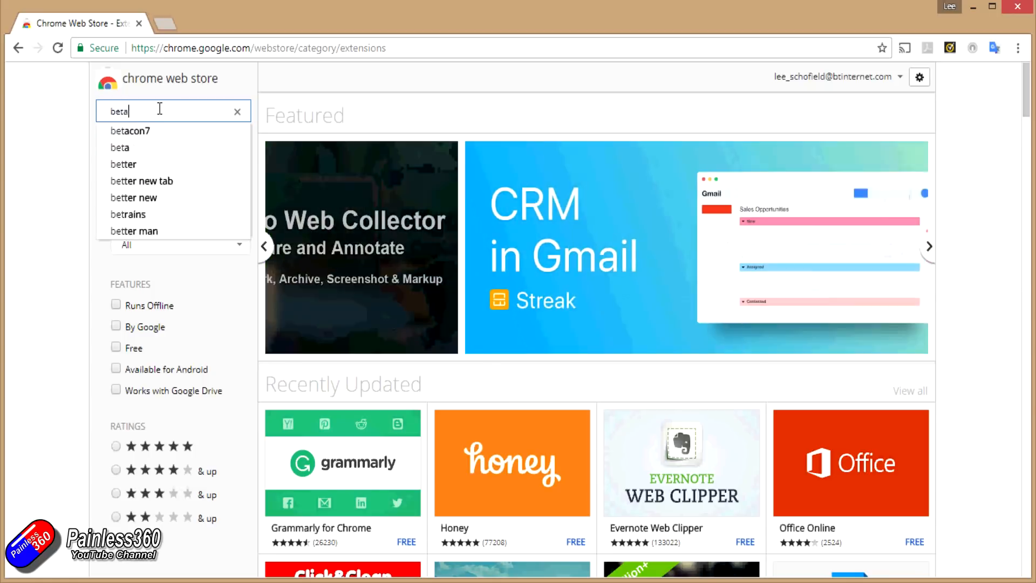
Search the Chrome Web Store for betaflight.
key("BackSpace")
type("ght")
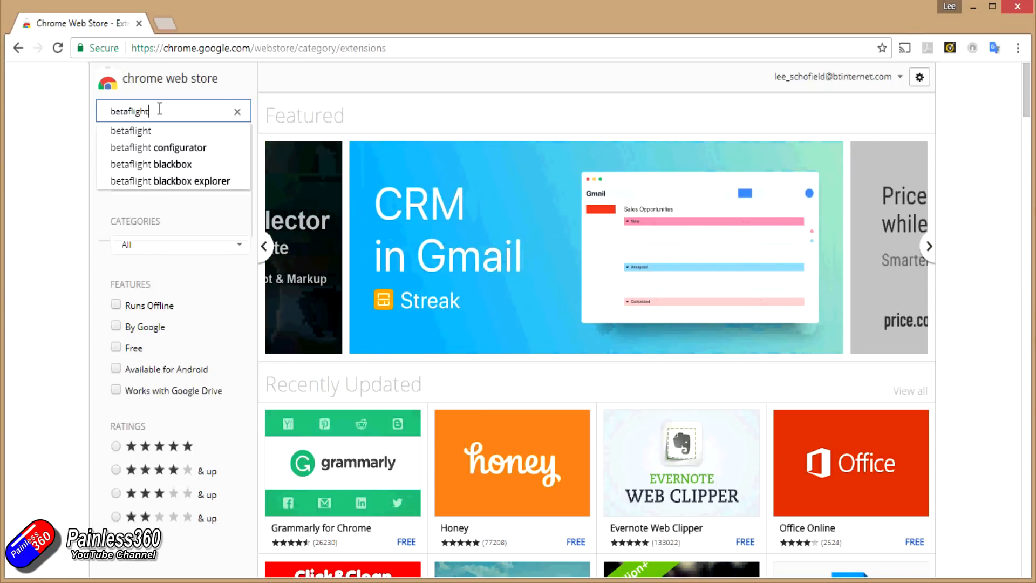
key("Return")
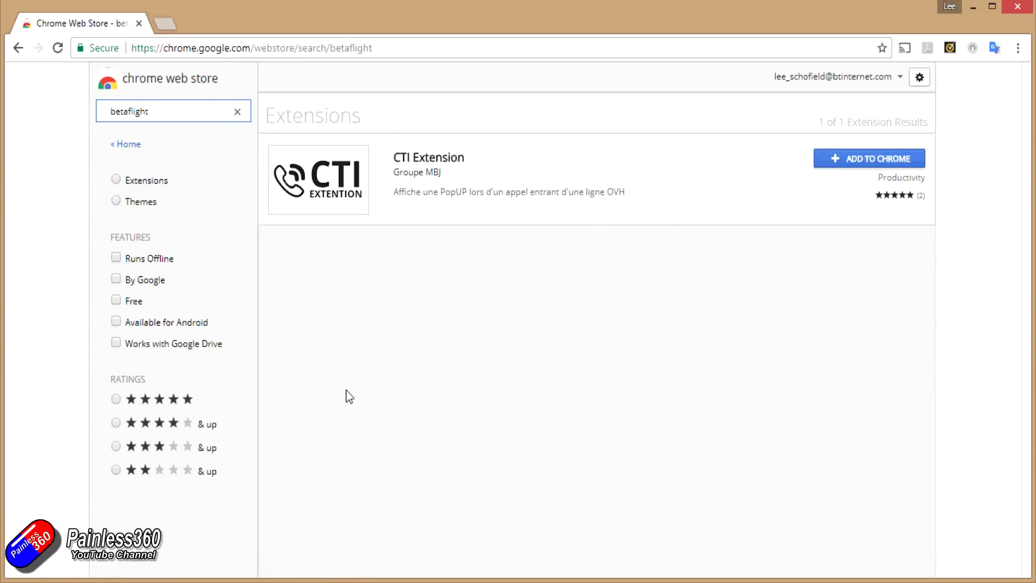
Replace the store search term with inavflight and run the search.
key("BackSpace")
key("BackSpace")
key("BackSpace")
key("BackSpace")
key("BackSpace")
key("BackSpace")
key("BackSpace")
key("BackSpace")
key("BackSpace")
key("BackSpace")
type("inavflight")
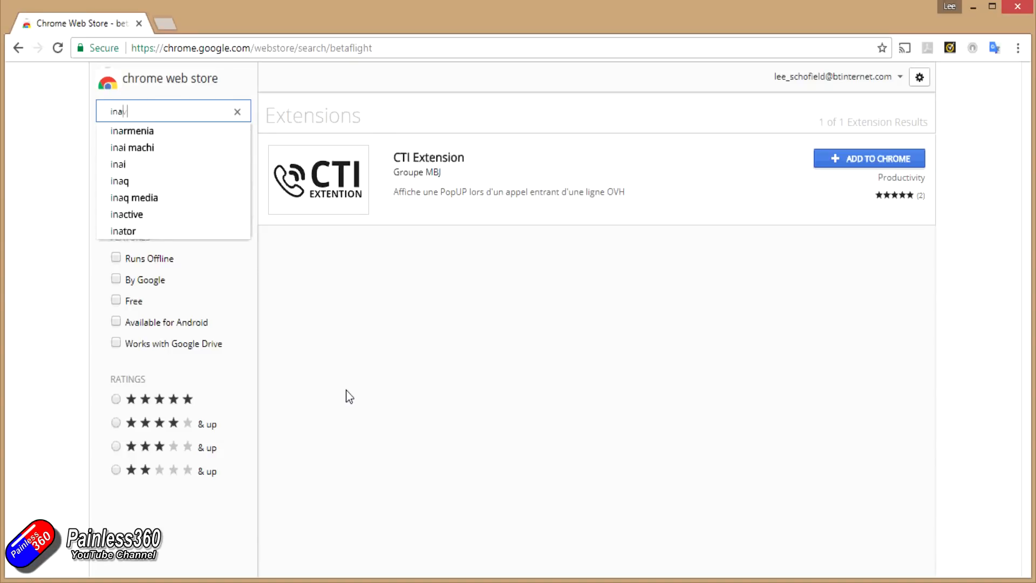
key("Return")
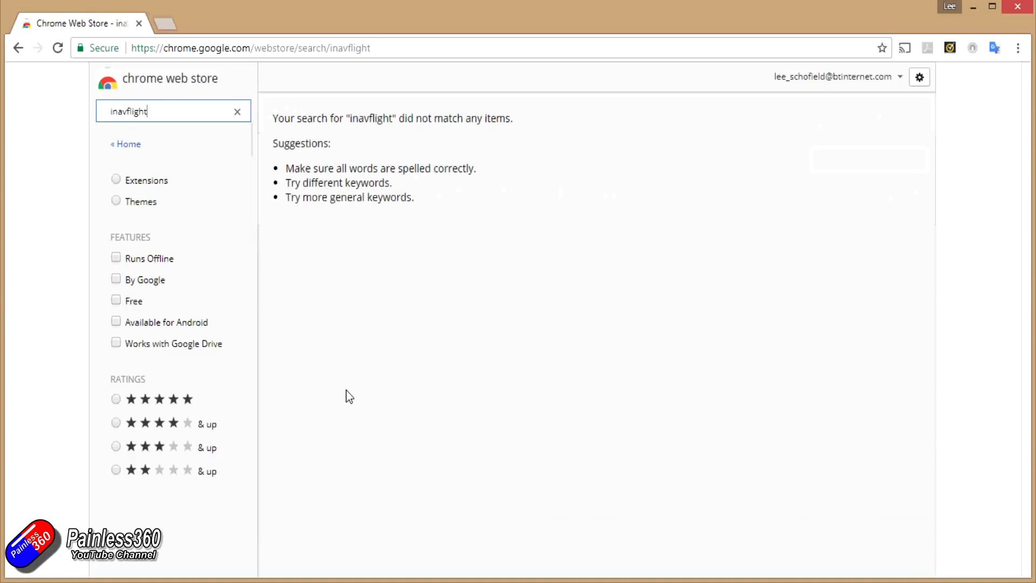
Clear the inavflight search term from the store's search field.
key("BackSpace")
key("BackSpace")
key("BackSpace")
key("BackSpace")
key("BackSpace")
key("BackSpace")
key("BackSpace")
key("BackSpace")
key("BackSpace")
key("BackSpace")
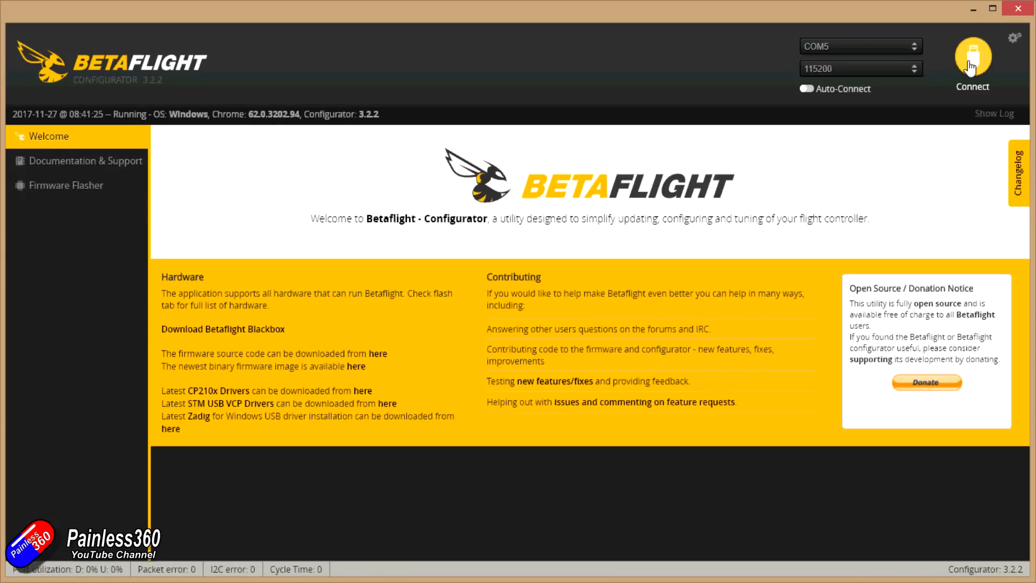
Connect to the flight controller in Betaflight Configurator and query its firmware with the CLI version command.
left_click(973, 58)
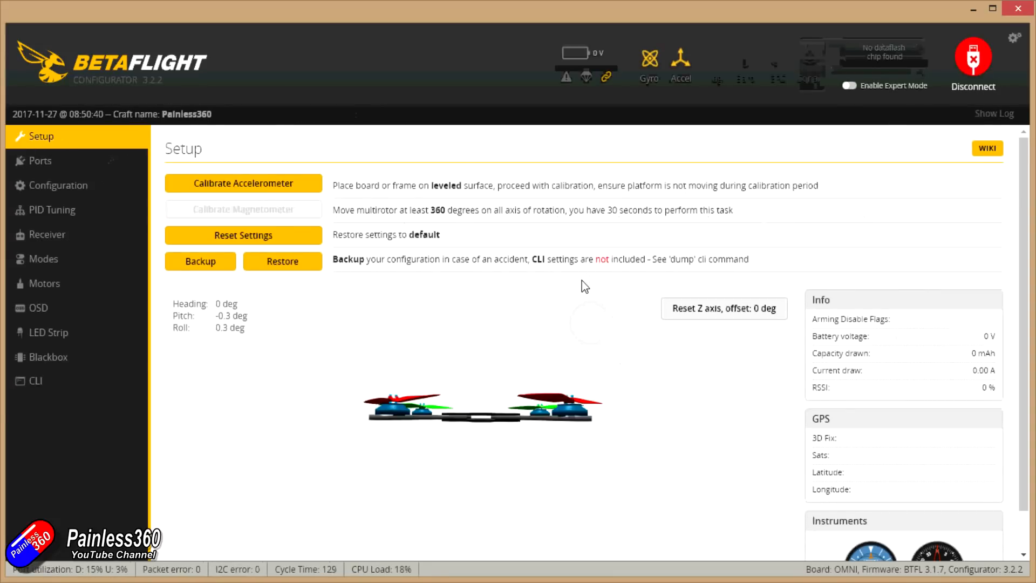
left_click(51, 387)
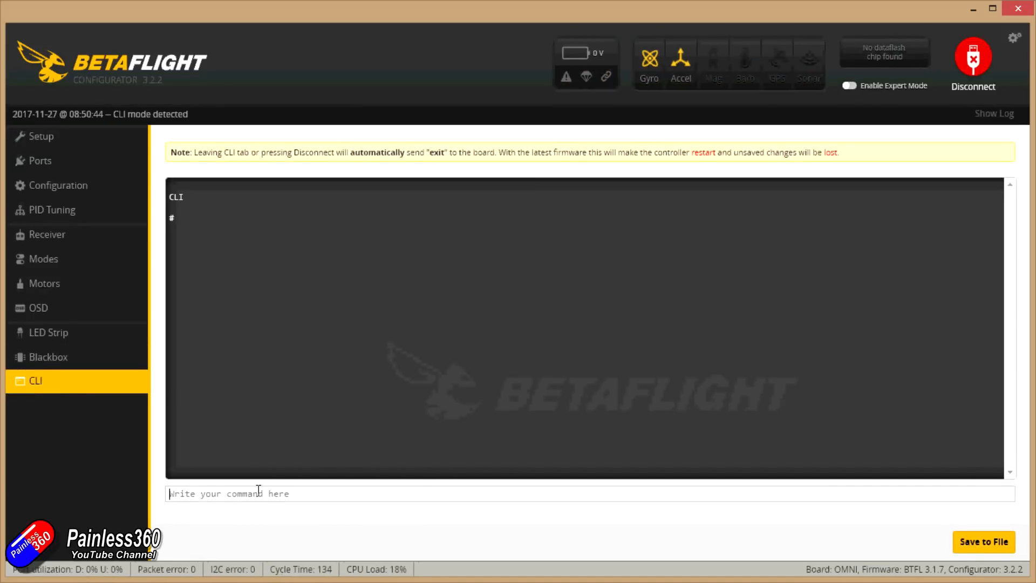
type("version")
key("Return")
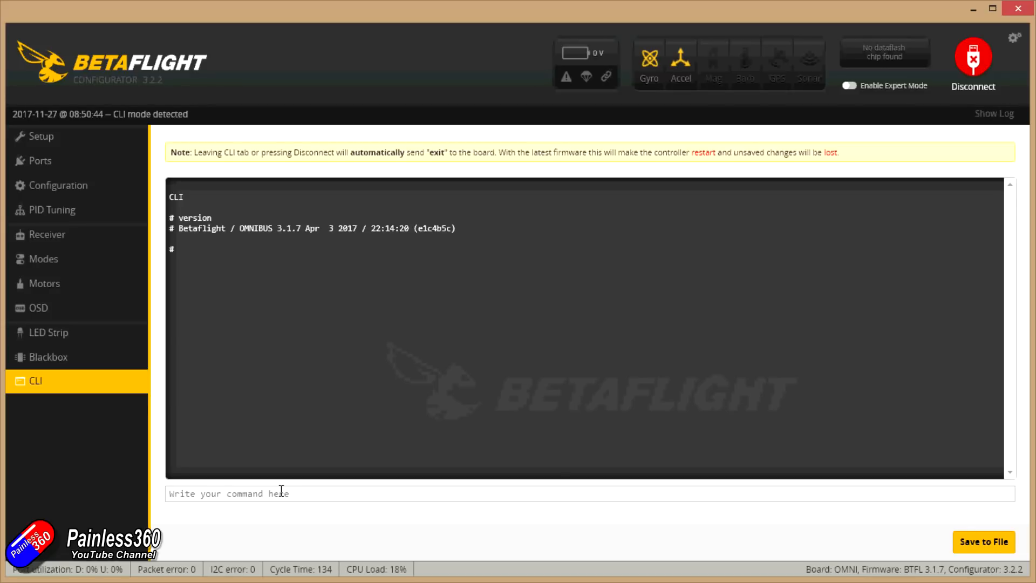
Leave the command-line mode with the exit command.
left_click(257, 494)
type("exit")
key("Return")
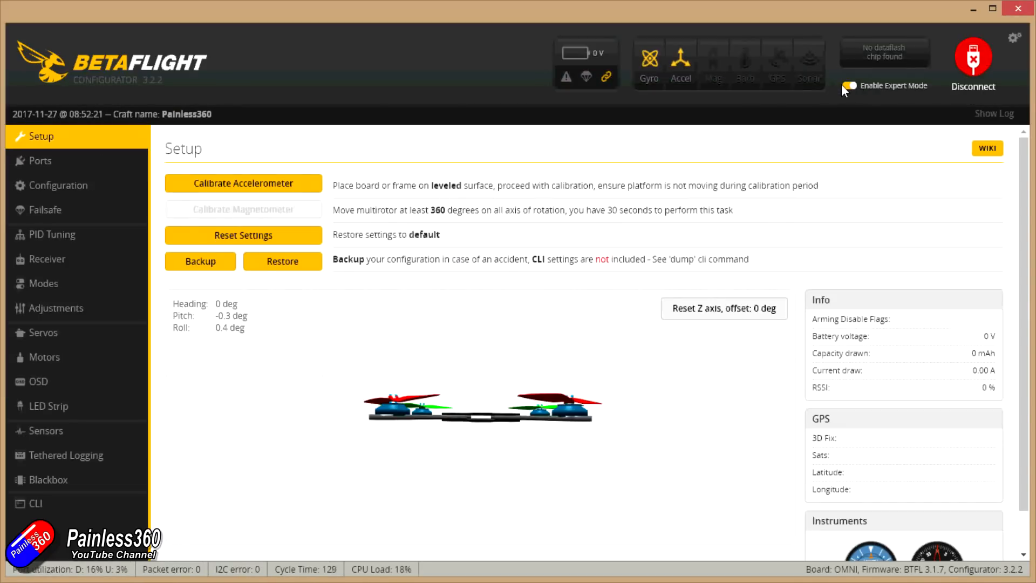
Switch Expert Mode on and off to compare which configuration pages are offered, leaving it off.
left_click(845, 85)
left_click(845, 85)
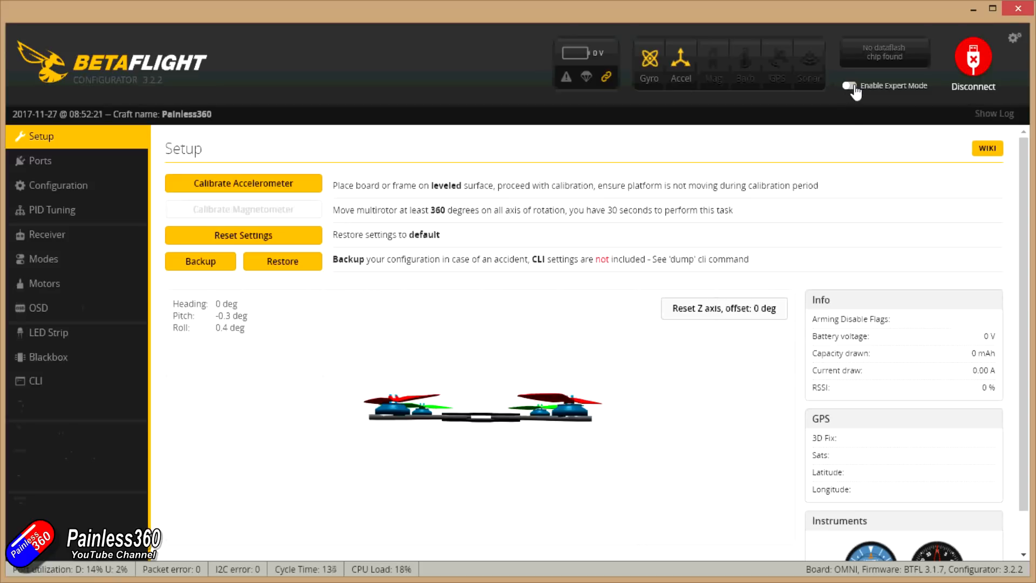
left_click(846, 88)
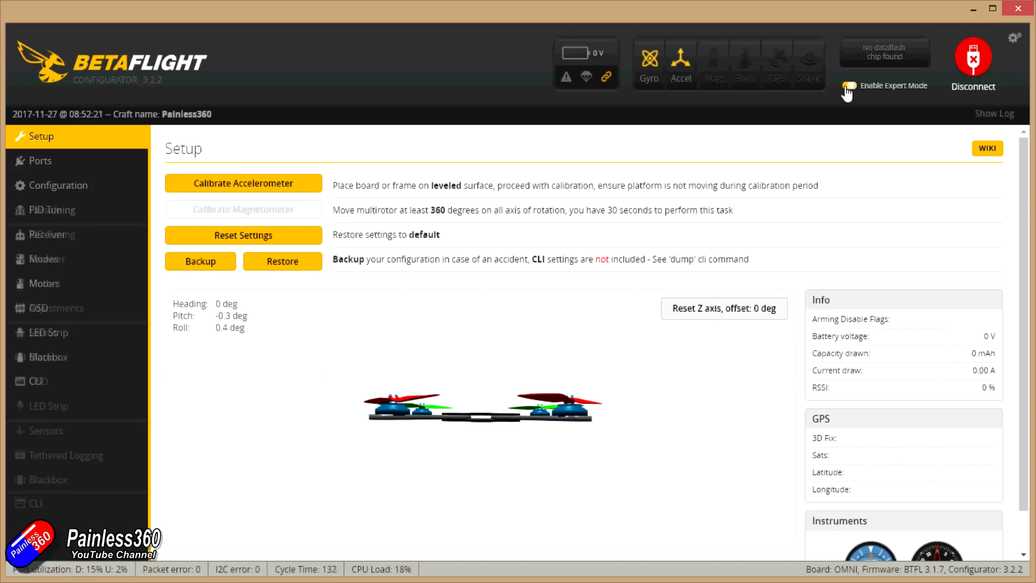
left_click(856, 87)
left_click(854, 88)
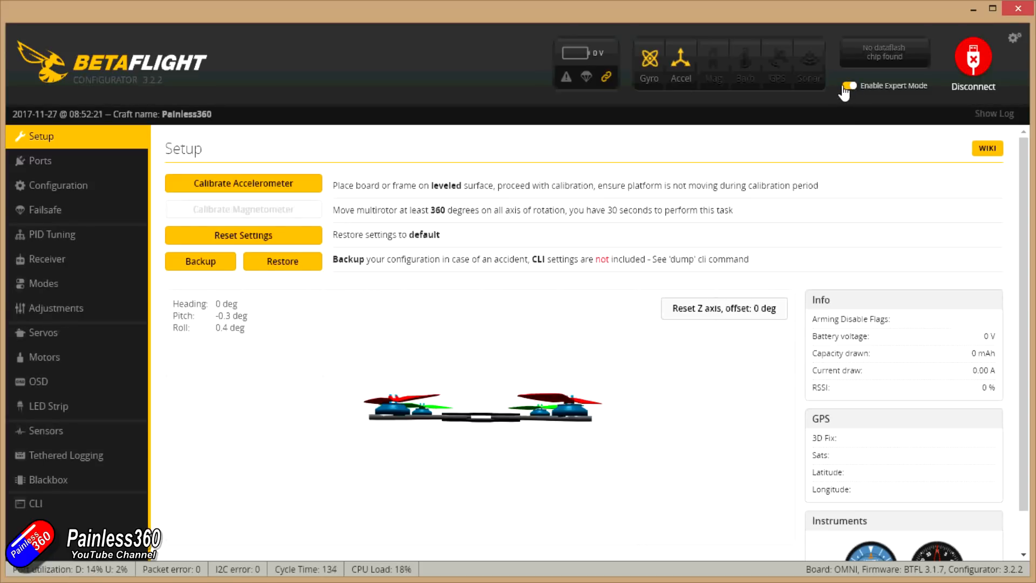
left_click(850, 87)
left_click(849, 87)
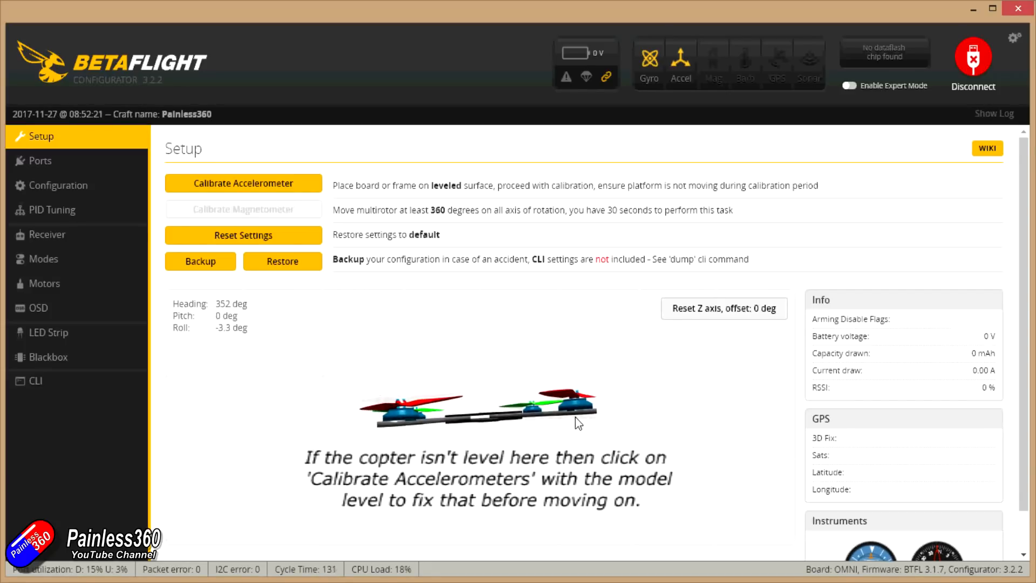
Review the serial port assignments and the mixer types offered in the board configuration.
left_click(85, 163)
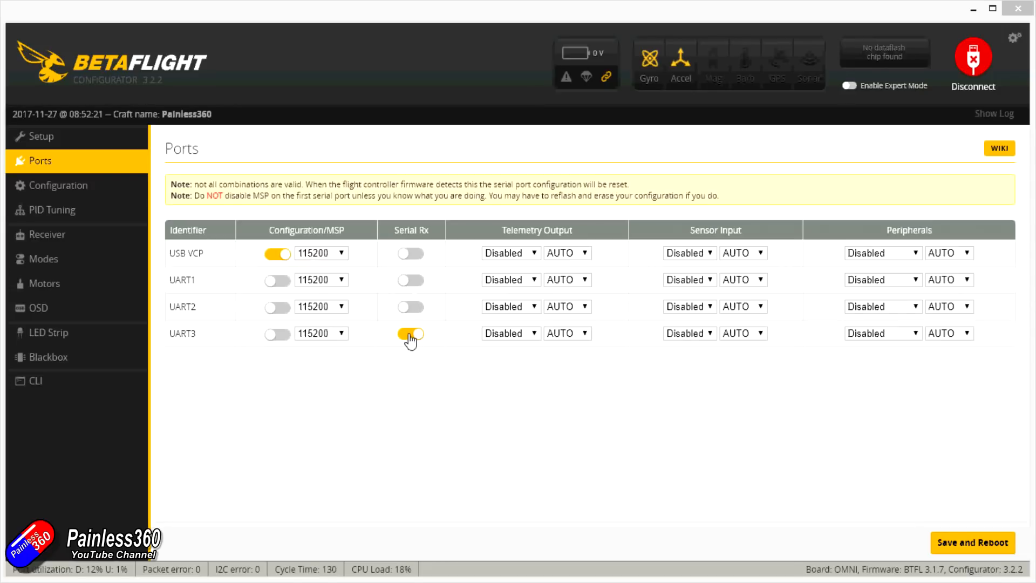
left_click(84, 189)
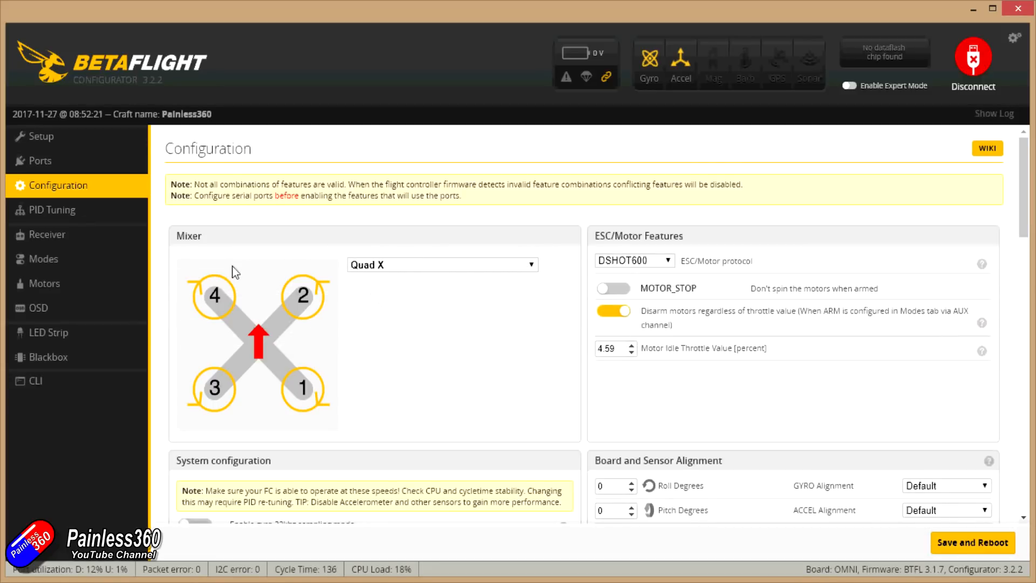
left_click(532, 265)
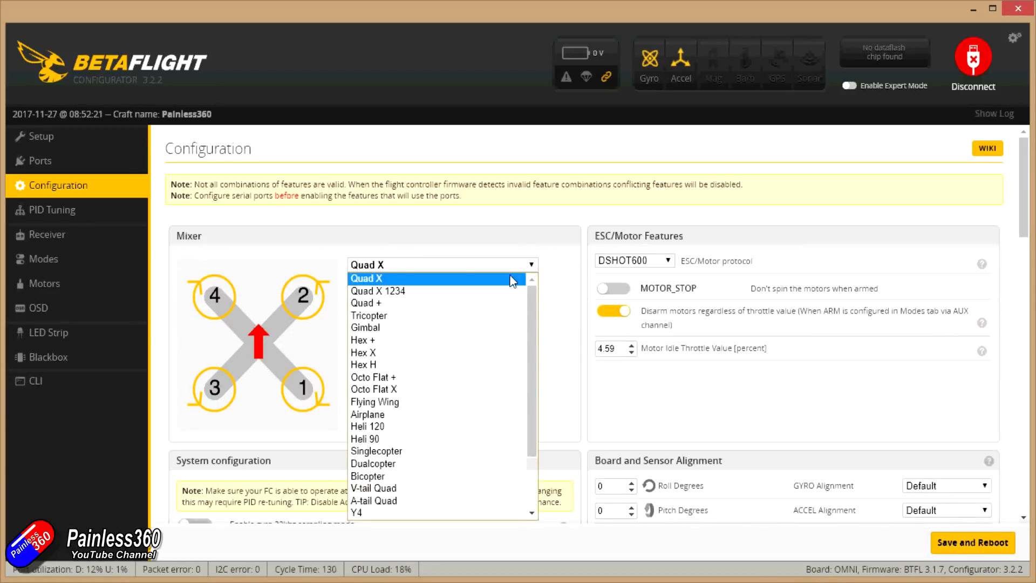
left_click(570, 308)
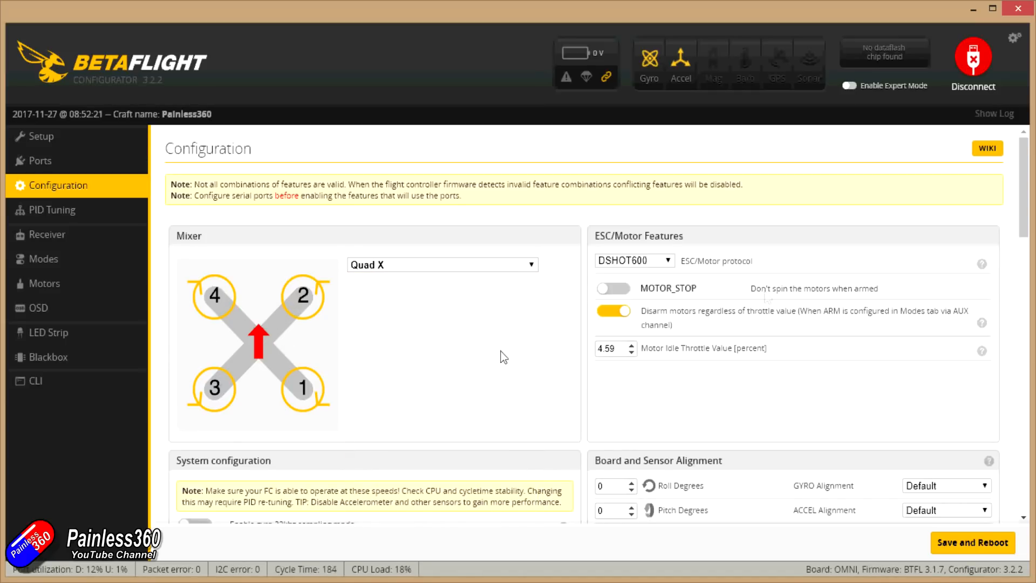
Try the MULTISHOT ESC/motor protocol and restore DSHOT600, reviewing the other protocol options.
left_click(669, 260)
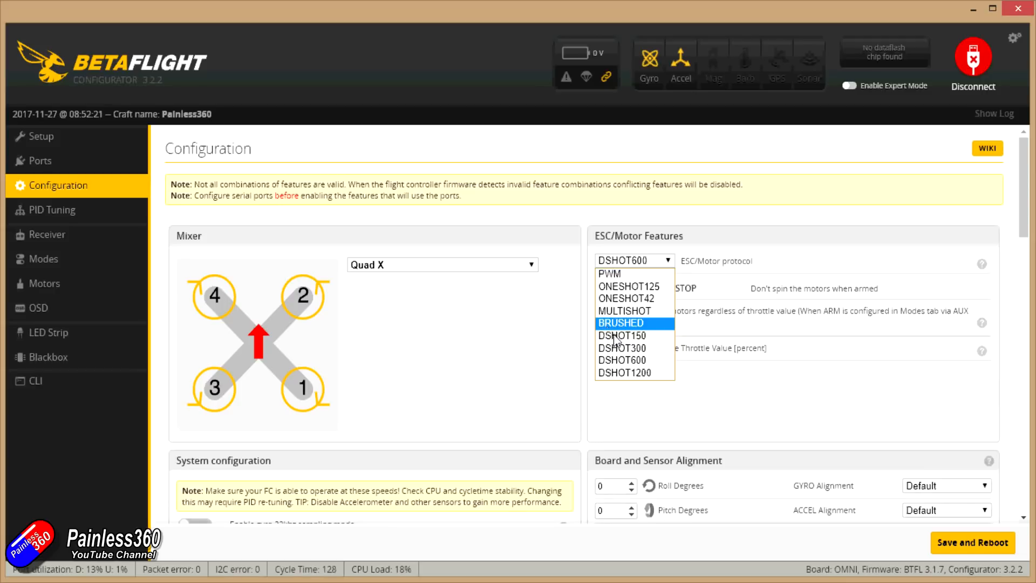
left_click(720, 260)
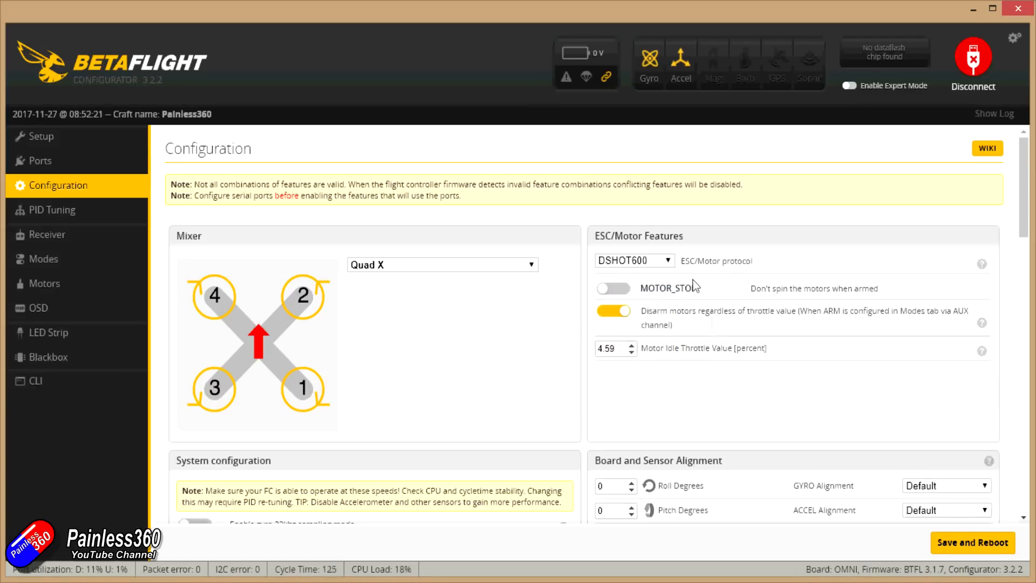
left_click(663, 261)
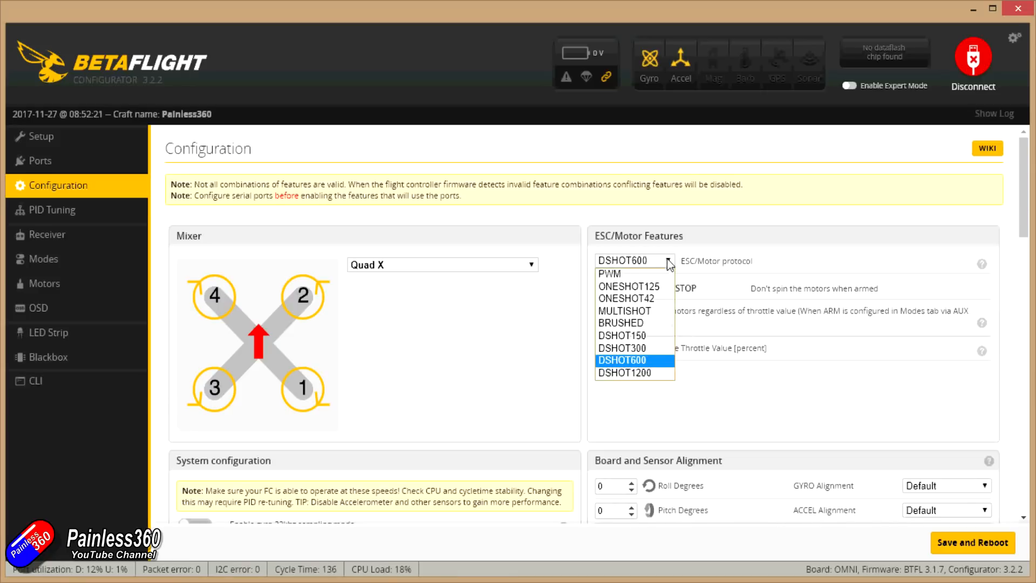
left_click(645, 311)
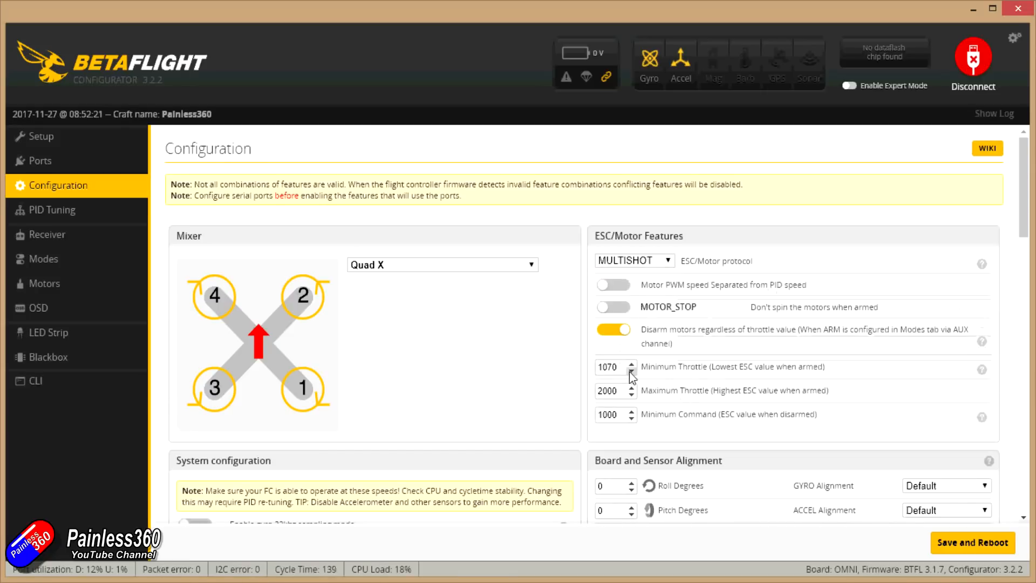
left_click(672, 259)
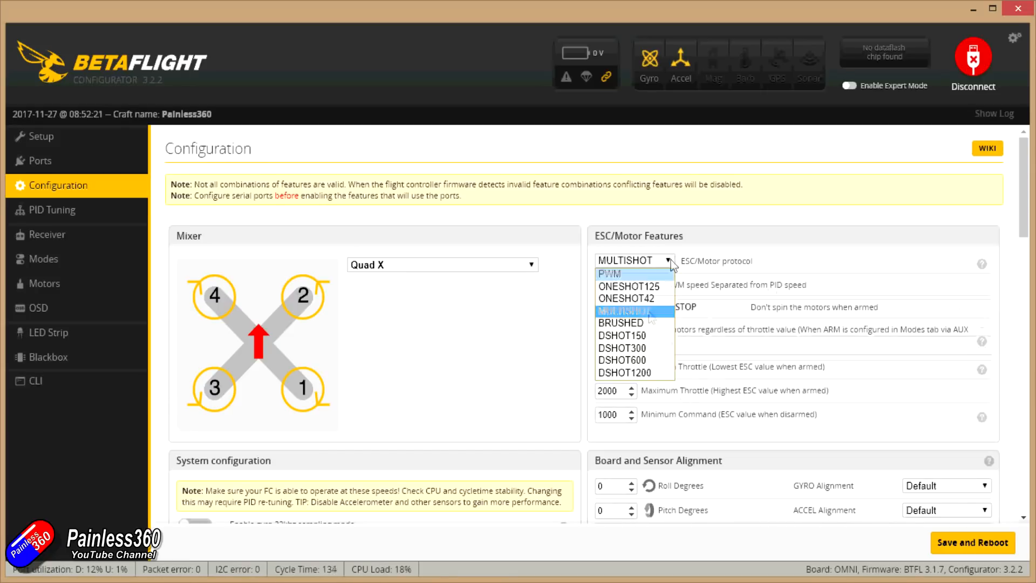
left_click(646, 360)
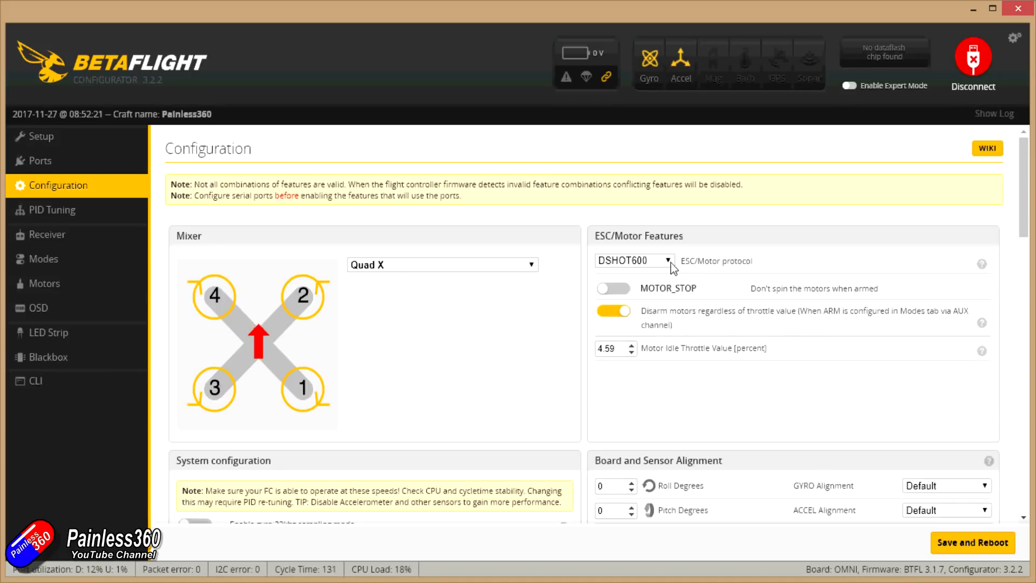
left_click(670, 261)
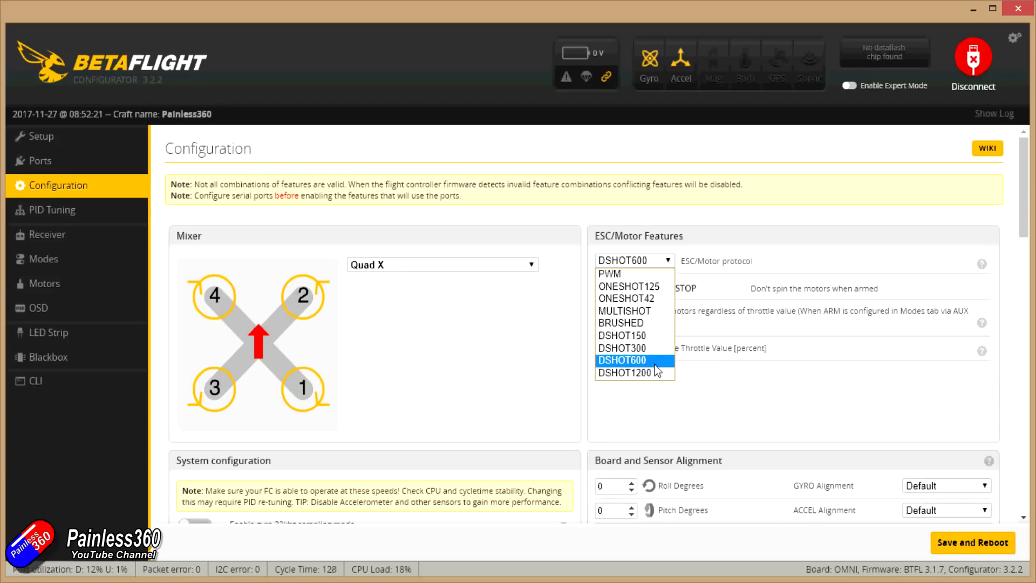
left_click(773, 264)
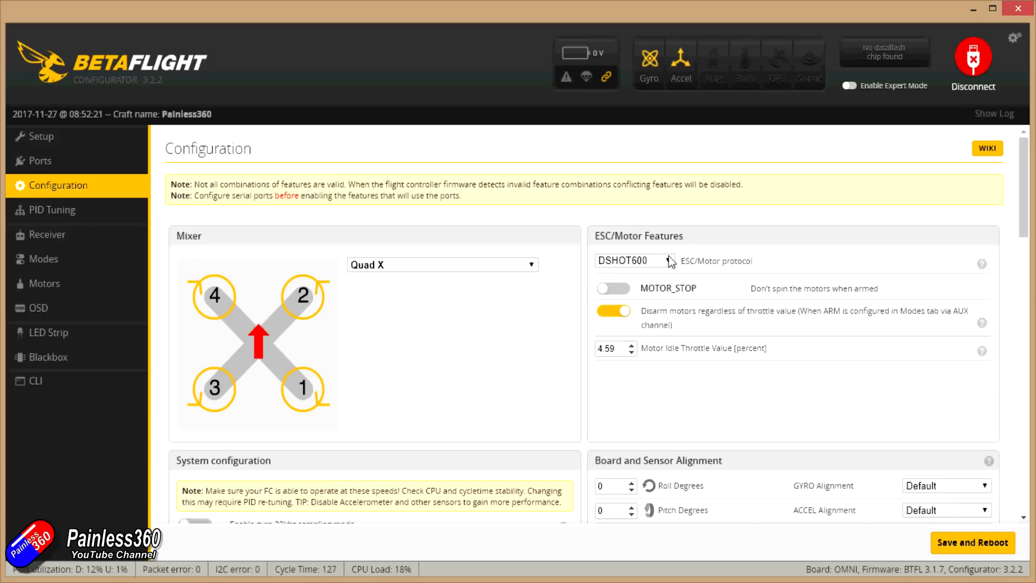
Examine the board alignment's roll, pitch and yaw degrees and the gyro alignment options.
scroll(684, 274, "down", 3)
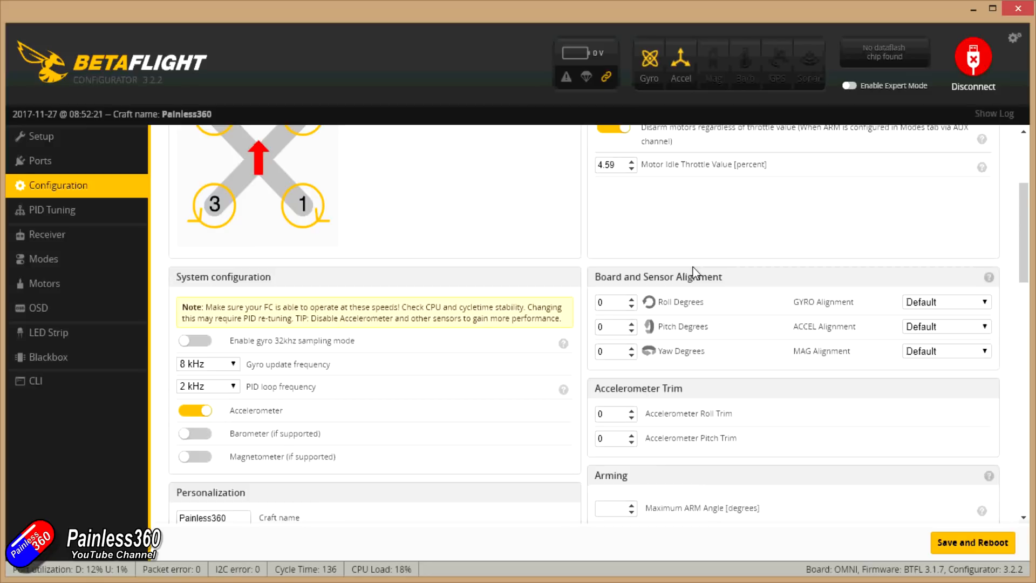
scroll(693, 267, "up", 1)
double_click(613, 375)
key("Tab")
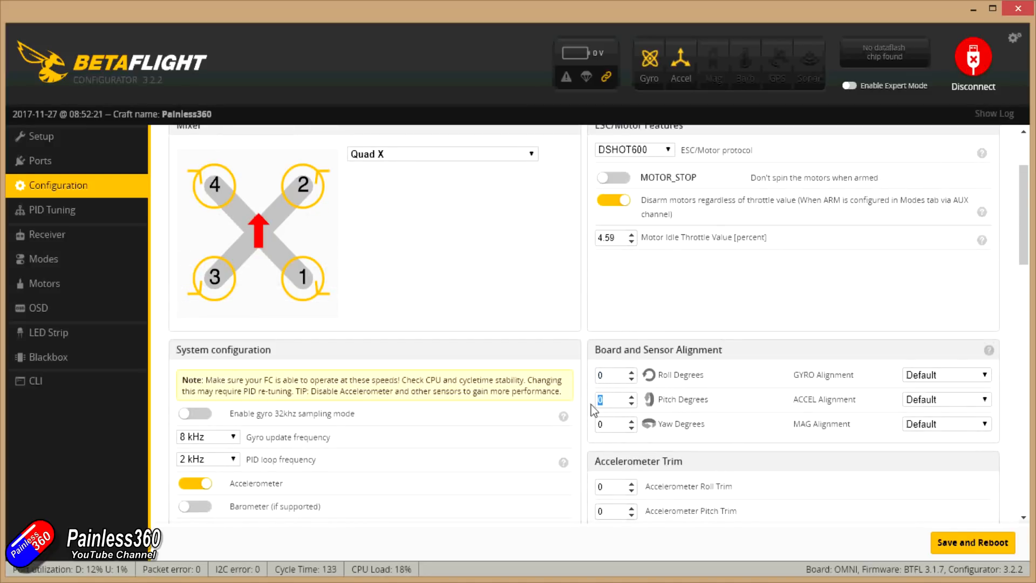
key("Tab")
left_click_drag(612, 399, 559, 403)
left_click_drag(610, 376, 541, 381)
left_click(945, 374)
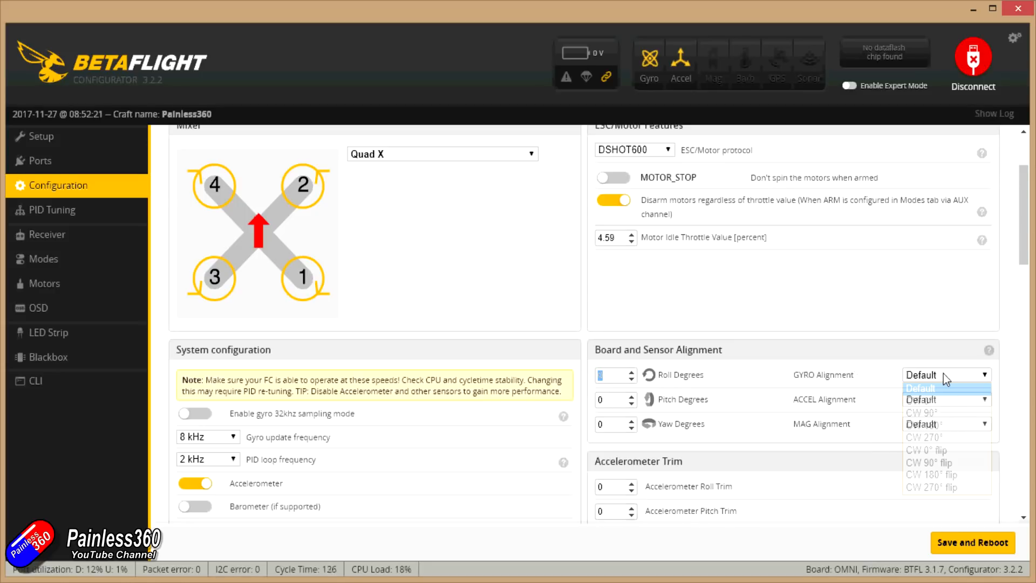
left_click(885, 386)
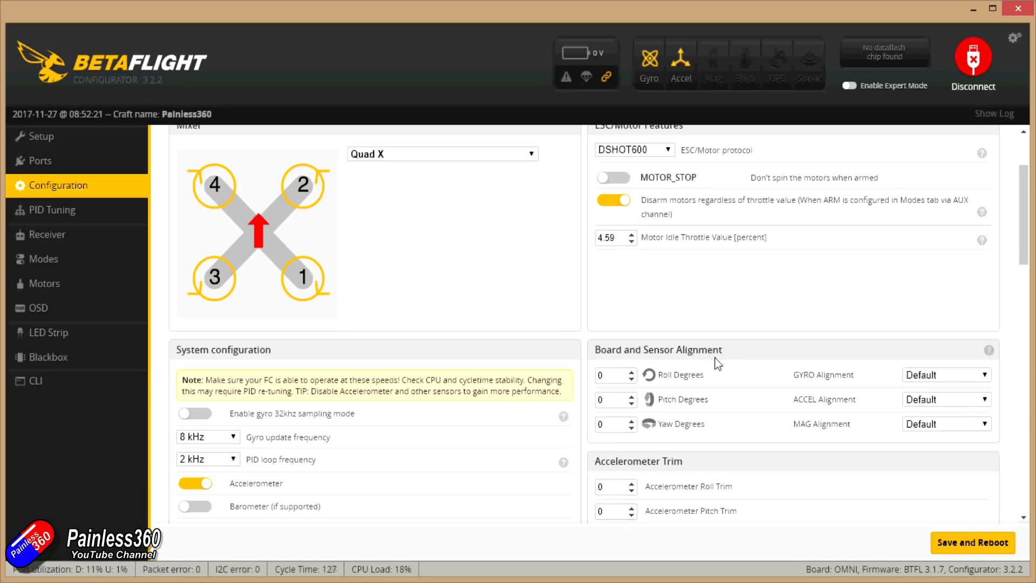
Set the receiver mode to the serial-based receiver (SPEKSAT, SBUS, SUMD).
scroll(712, 361, "down", 2)
scroll(717, 367, "down", 6)
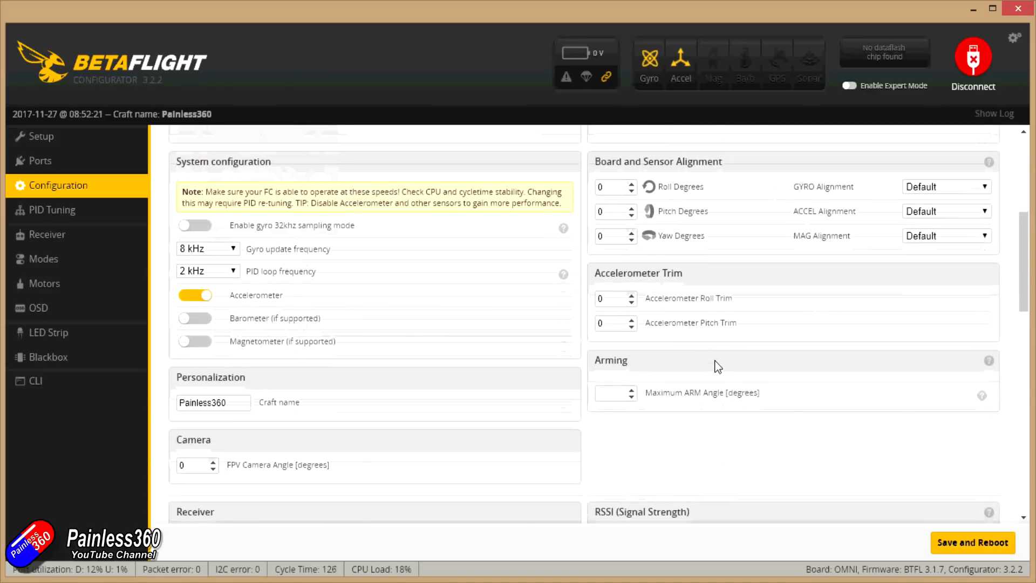
left_click(333, 270)
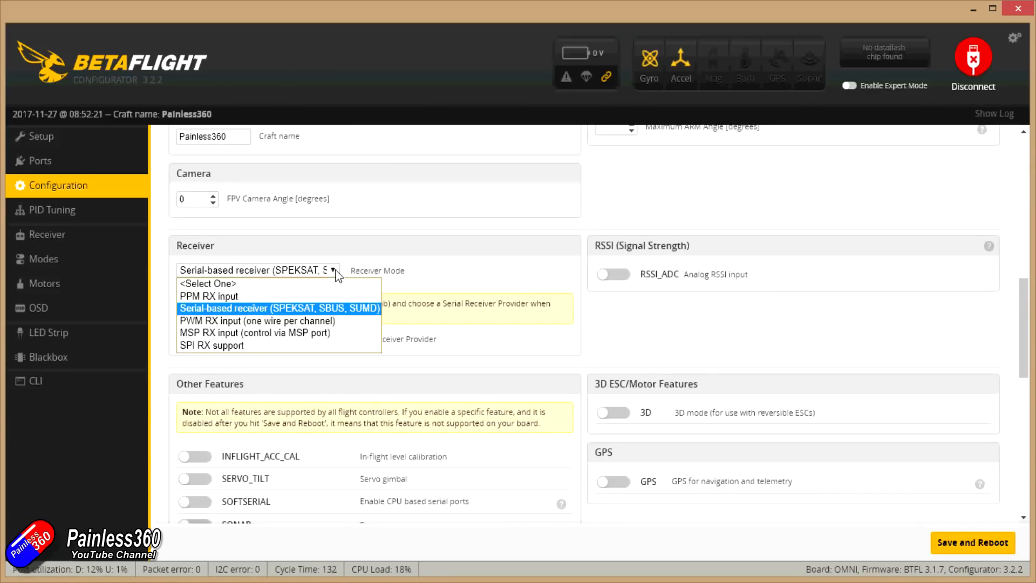
left_click(312, 309)
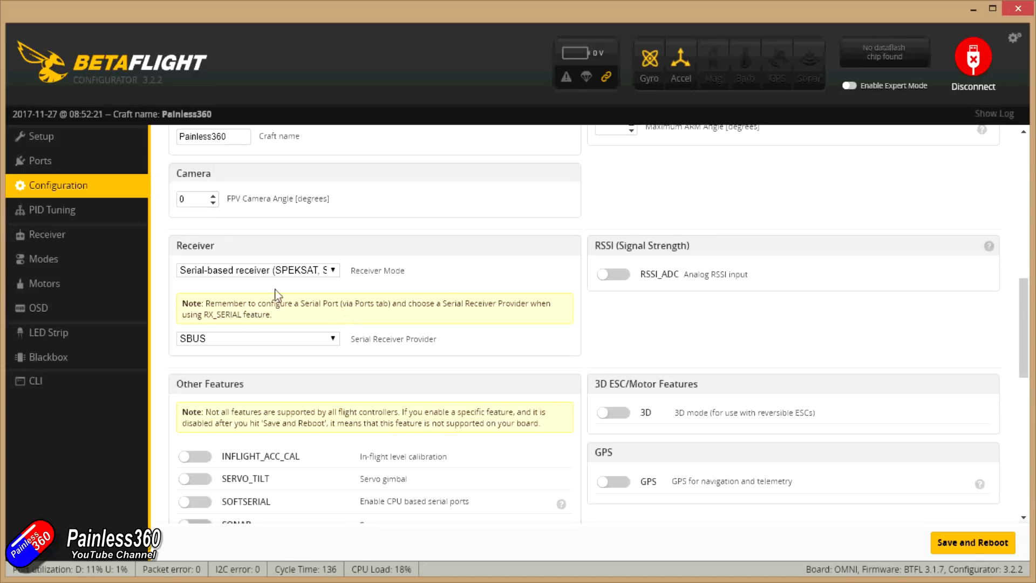
Review the other features, battery voltage and current sensor settings, and open the PID tuning settings.
scroll(347, 375, "down", 5)
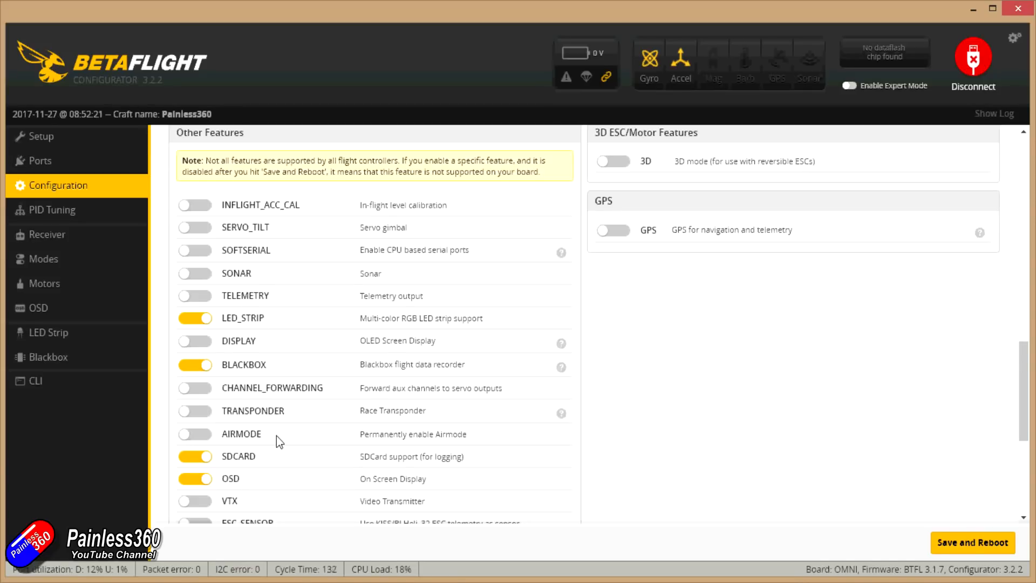
scroll(276, 435, "down", 2)
scroll(276, 436, "down", 2)
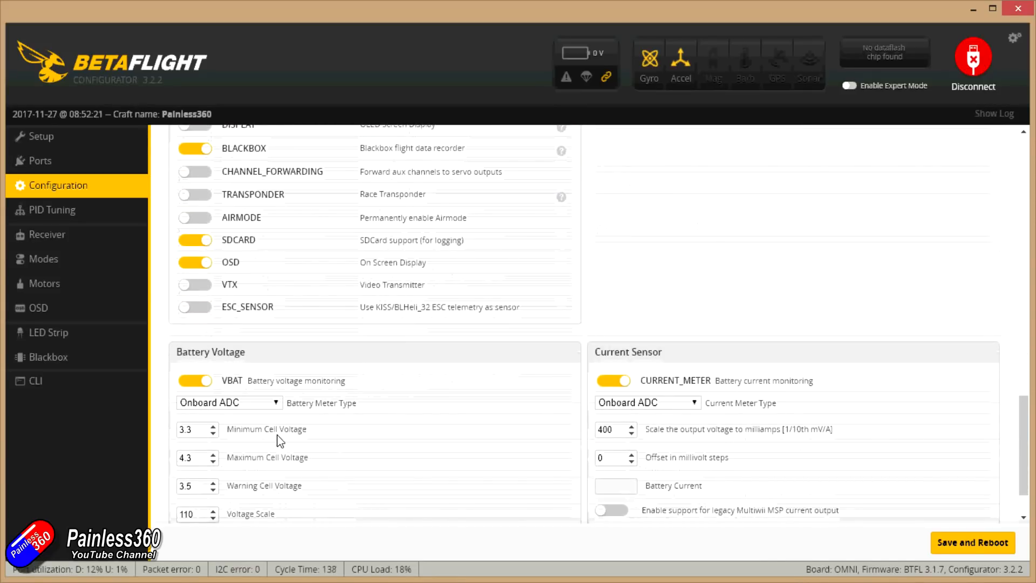
left_click(60, 215)
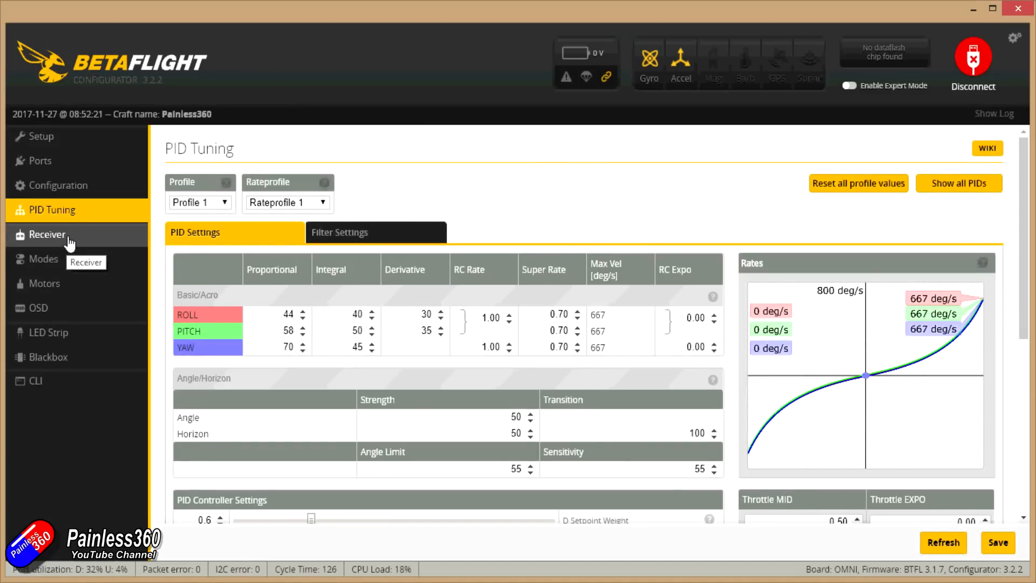
Open the receiver settings and examine the channel bars, stick thresholds, deadbands and model preview.
left_click(66, 235)
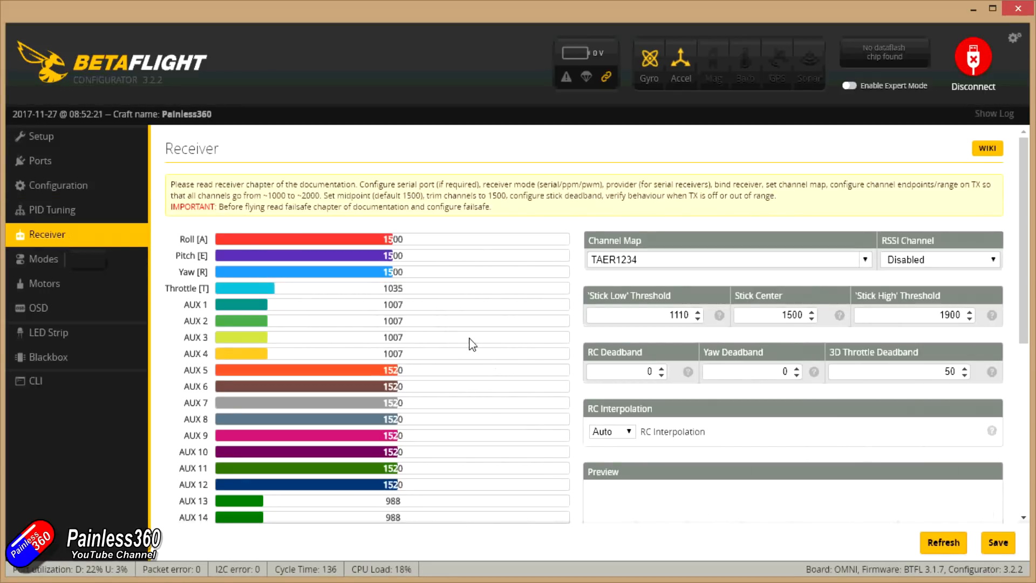
left_click_drag(1024, 316, 1020, 396)
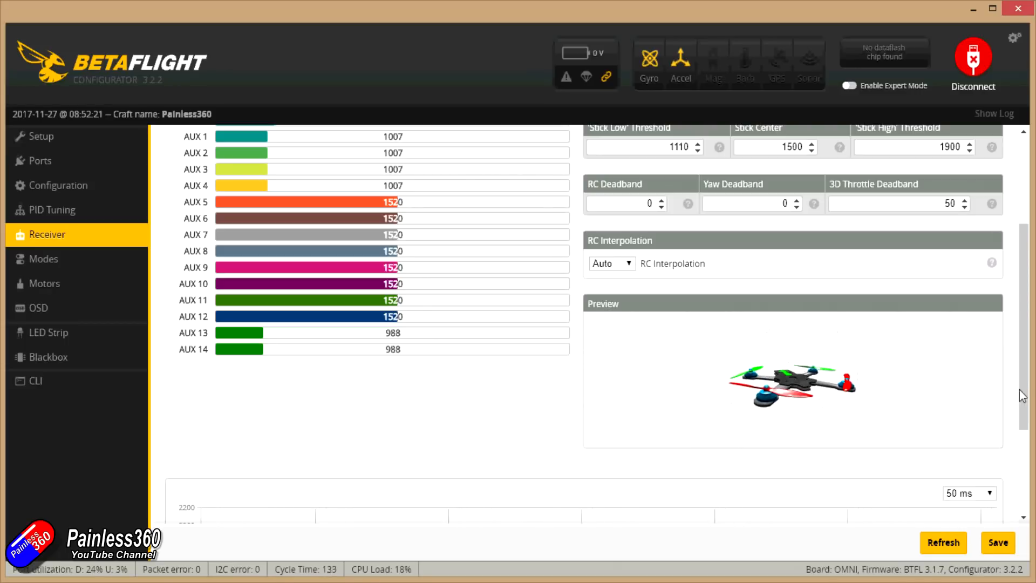
scroll(443, 251, "up", 3)
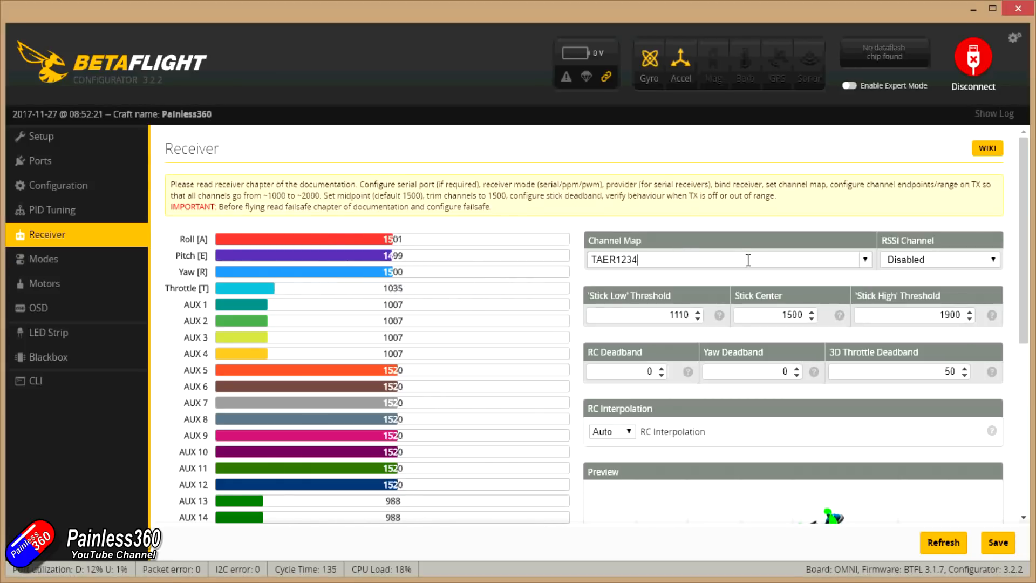
Try the Default channel map (AETR1234) and restore the Spektrum / Graupner / JR map (TAER1234), saving each change.
left_click(710, 259)
left_click(865, 261)
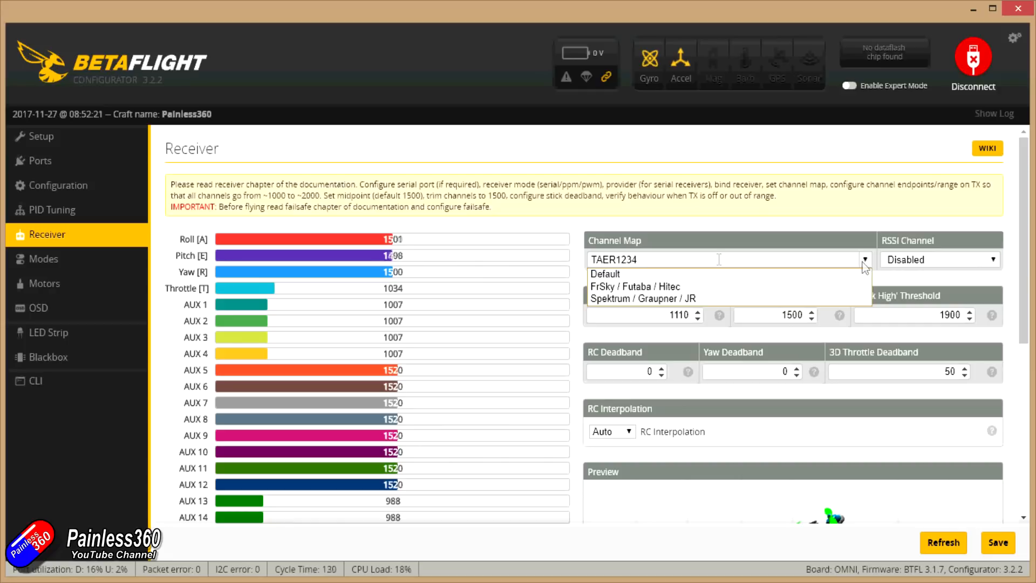
left_click(620, 275)
left_click(998, 543)
left_click_drag(1028, 314, 1031, 345)
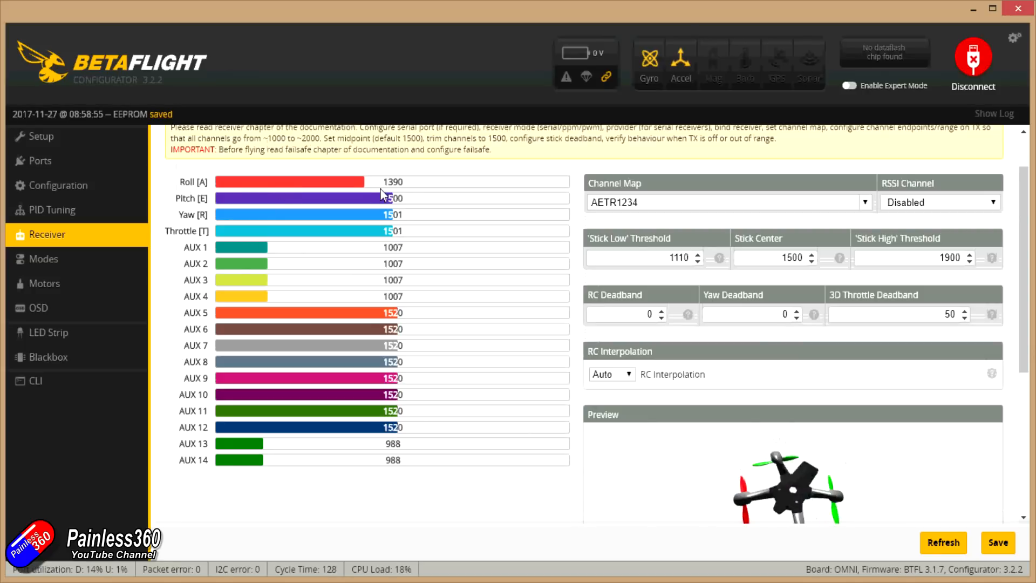
left_click(866, 203)
left_click(620, 241)
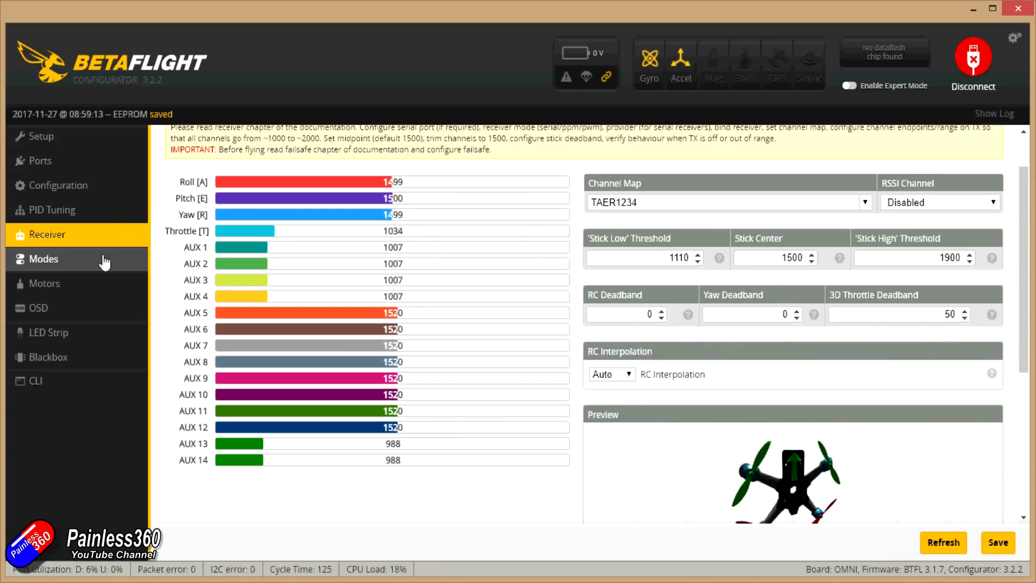
Open the flight modes and review their switch ranges and the AUX channel choices for the Angle mode.
left_click(88, 265)
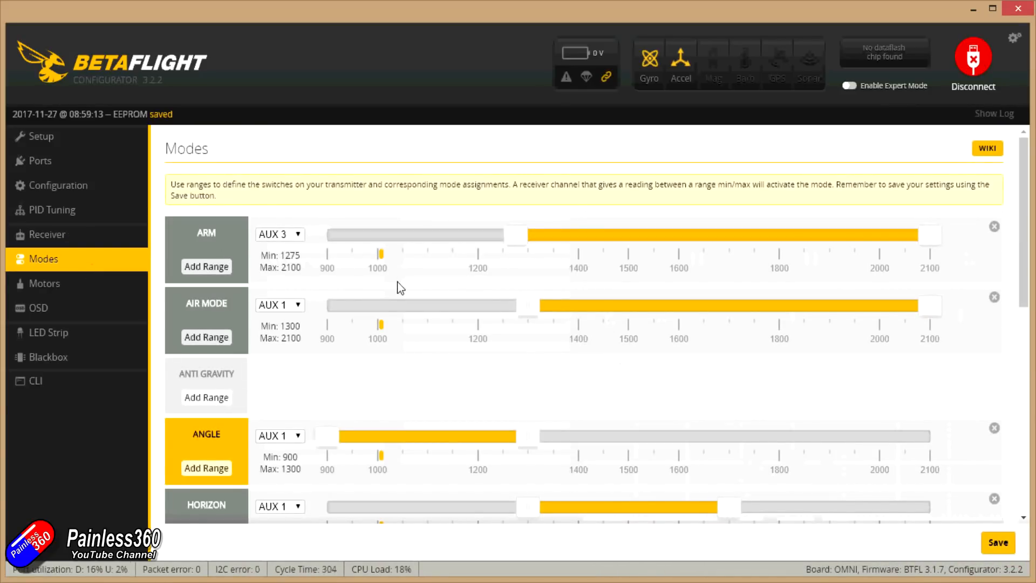
scroll(397, 282, "down", 2)
scroll(397, 281, "up", 2)
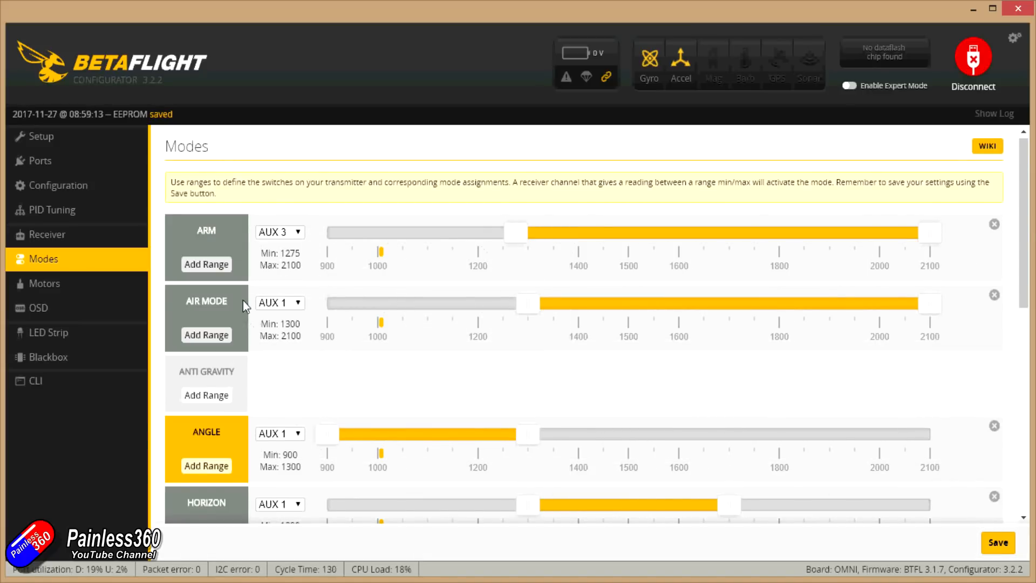
scroll(241, 365, "down", 3)
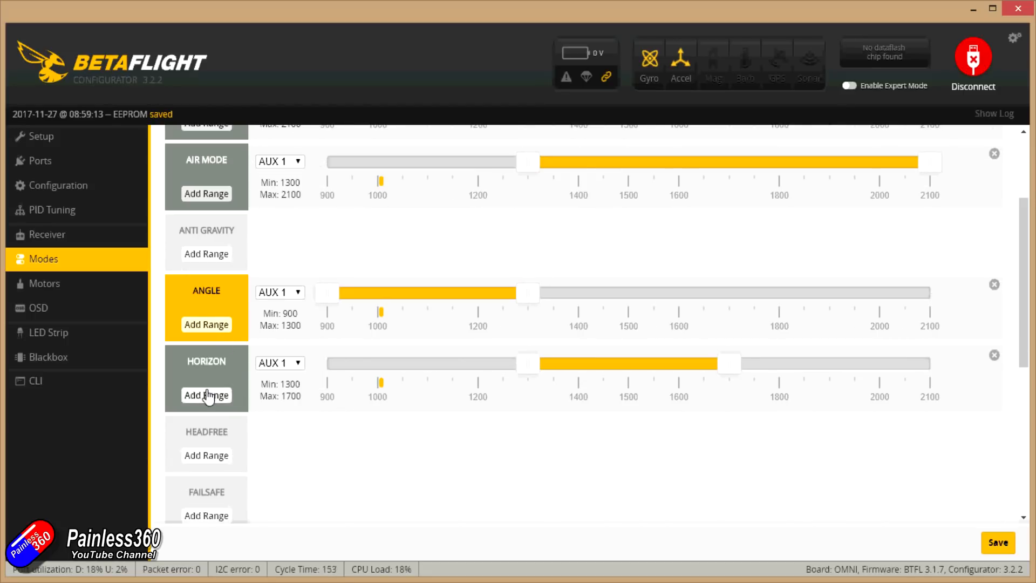
left_click(300, 293)
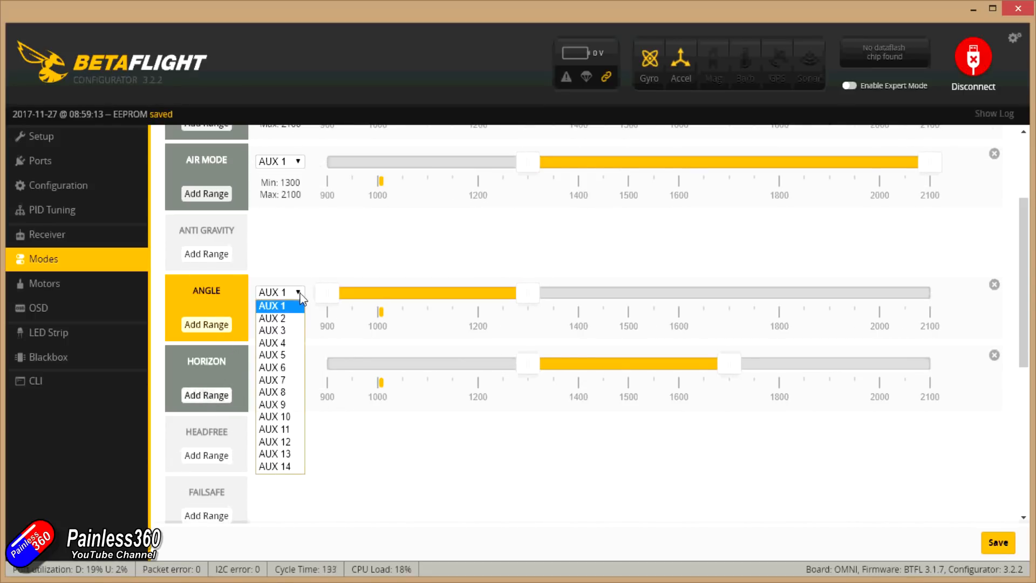
left_click(289, 310)
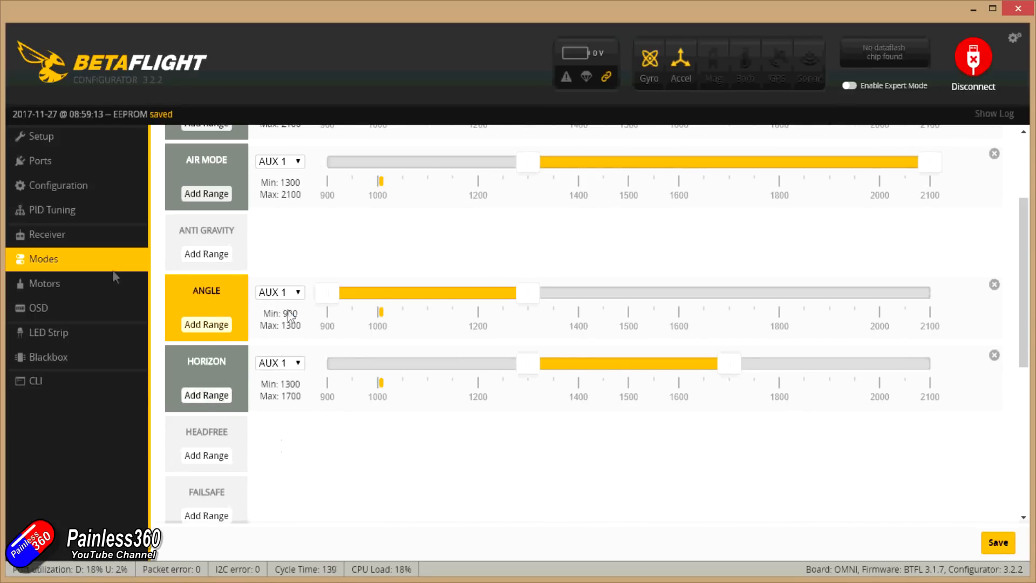
Compare the receiver's AUX channel readings with the AUX channel choices for the Angle mode.
left_click(69, 238)
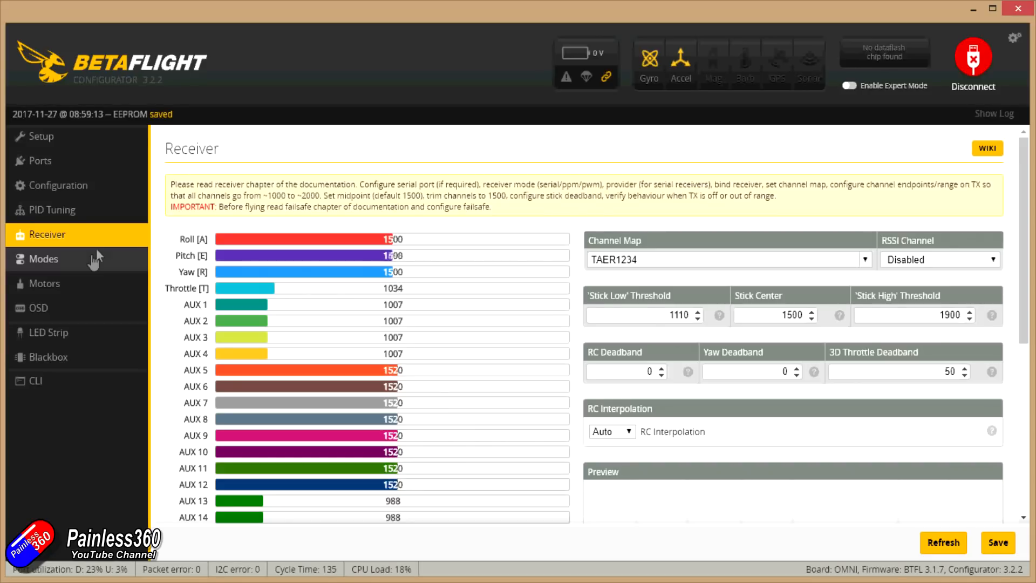
left_click(90, 269)
scroll(302, 367, "down", 2)
left_click(298, 321)
left_click(319, 288)
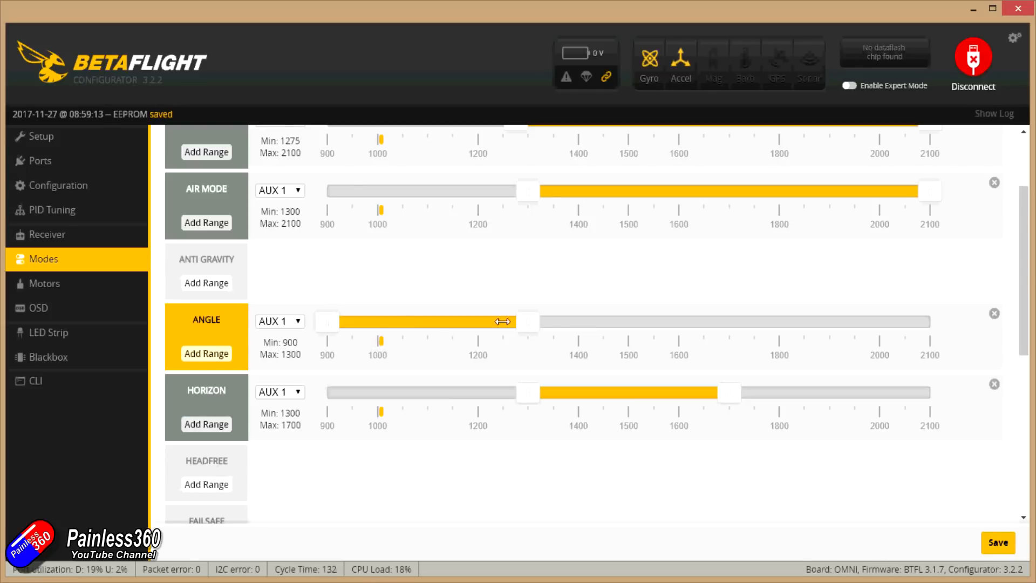
Try a lower upper limit for the Angle mode's range and restore its maximum to 1300.
left_click_drag(533, 321, 433, 317)
left_click_drag(490, 321, 523, 321)
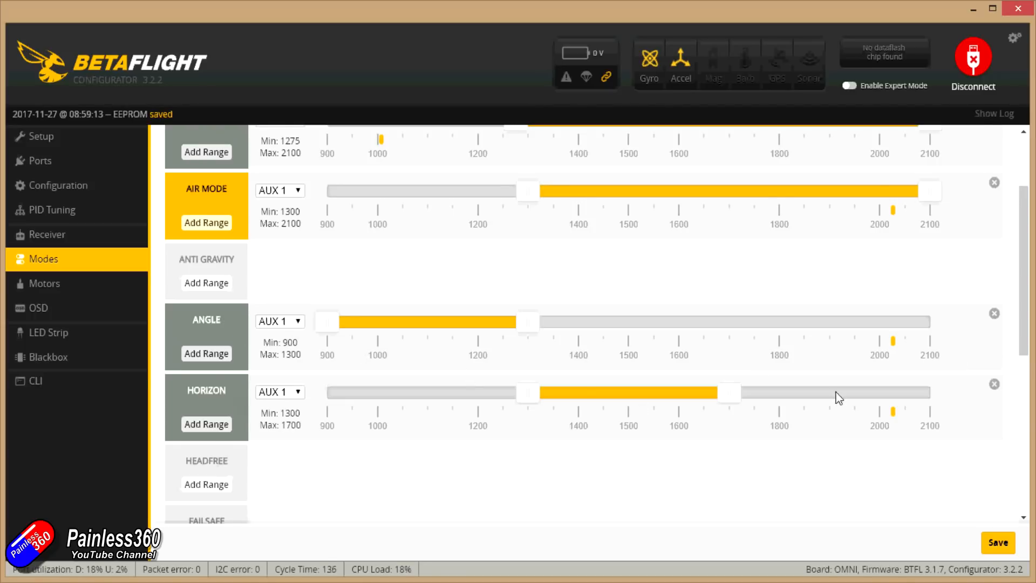
Review the Air Mode AUX channel choices and the other mode ranges, and check the receiver's AUX channels.
scroll(837, 393, "up", 2)
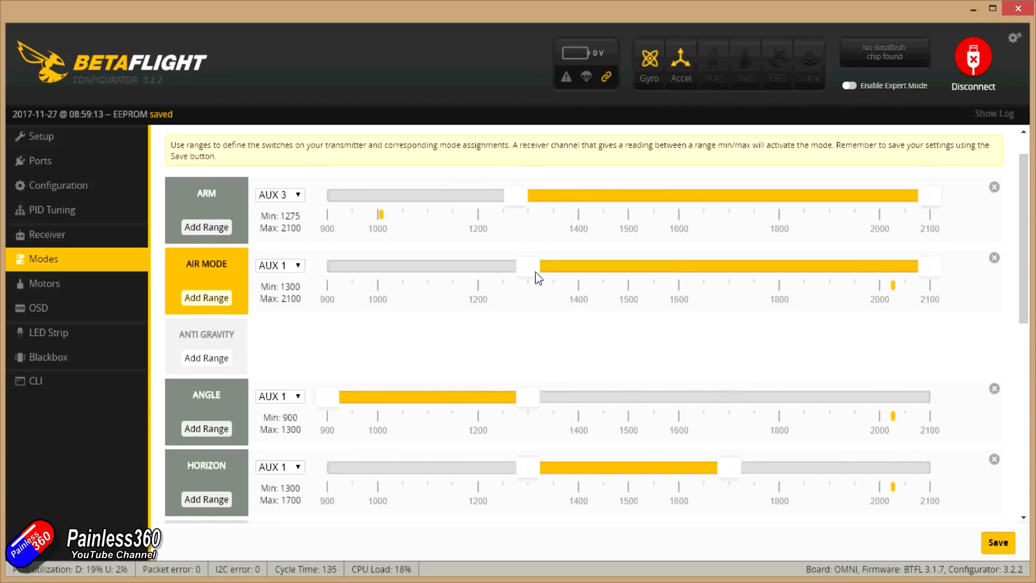
left_click(297, 266)
left_click(274, 279)
scroll(810, 351, "down", 8)
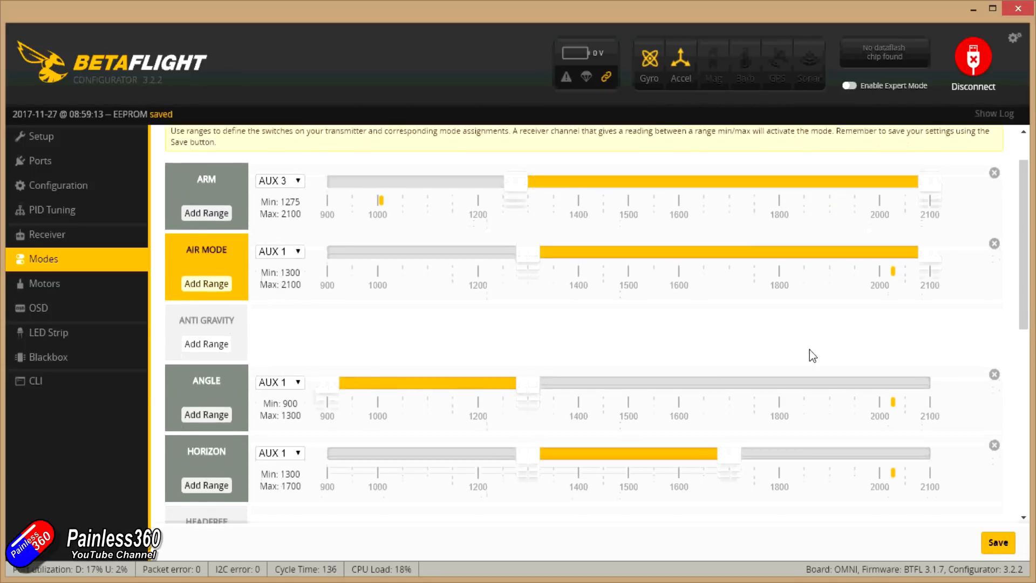
scroll(813, 351, "up", 10)
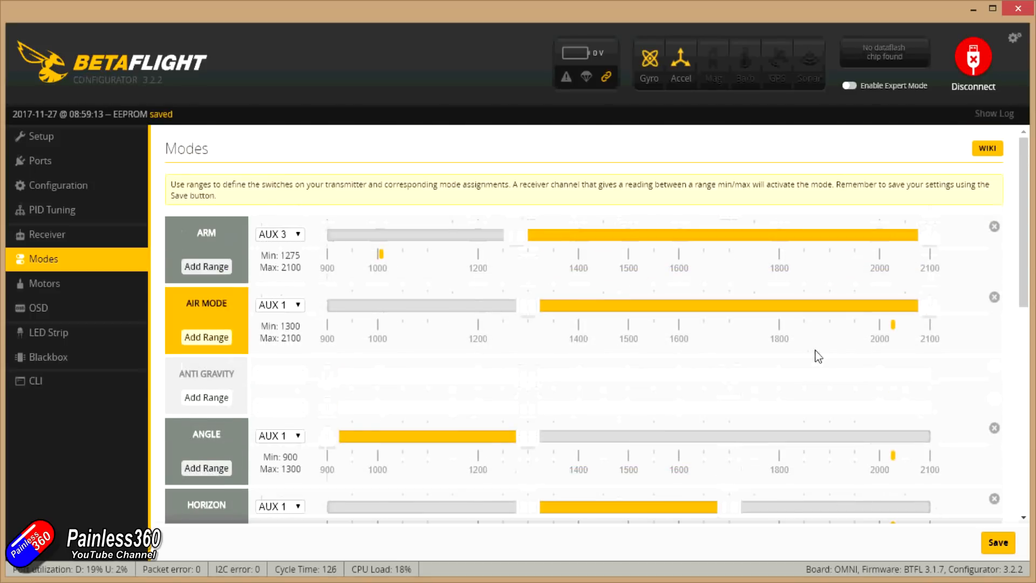
left_click(69, 241)
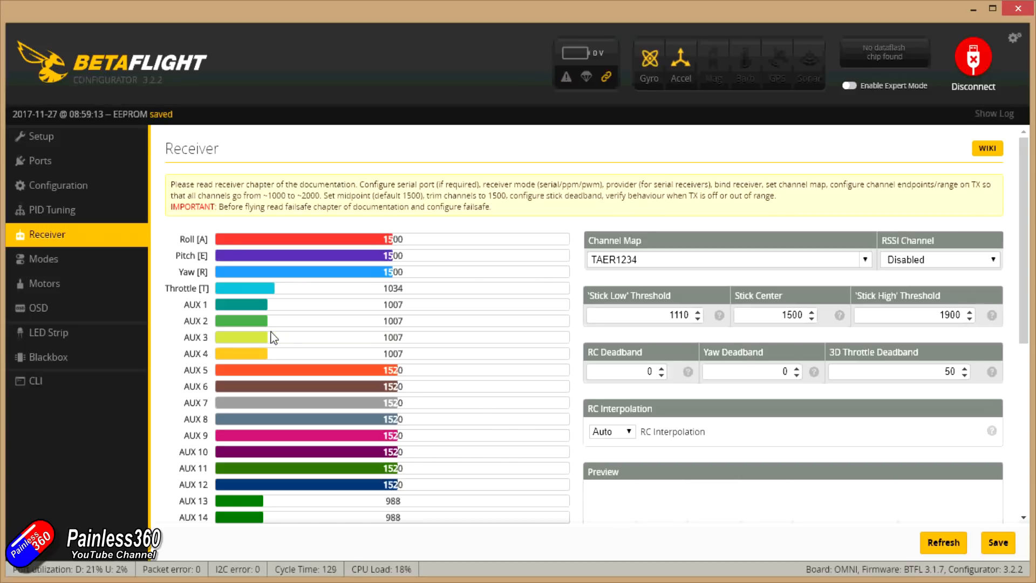
Delete the ARM mode's range and replace it with one on AUX 3 spanning 1300 to 2100.
left_click(76, 259)
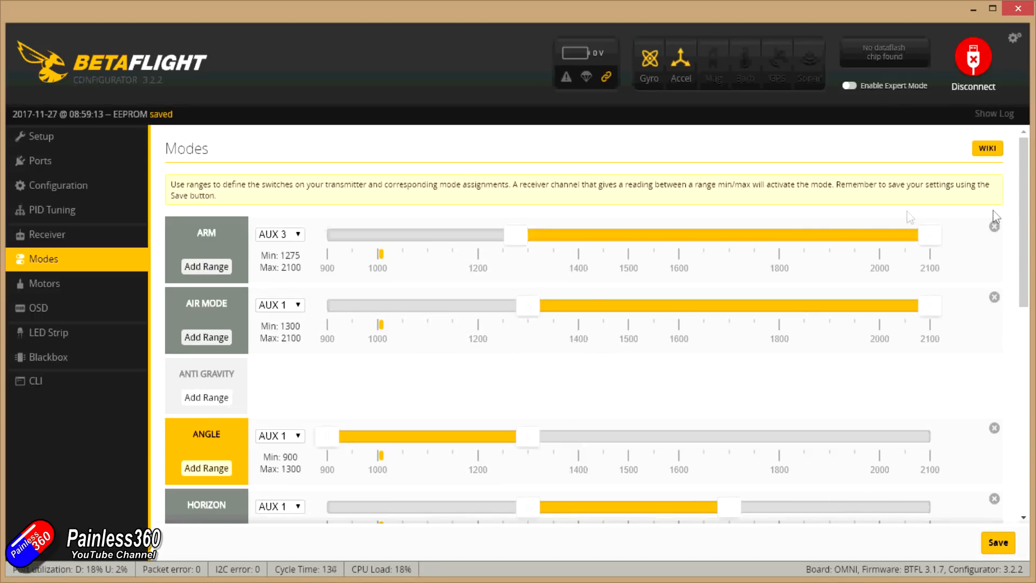
left_click(995, 226)
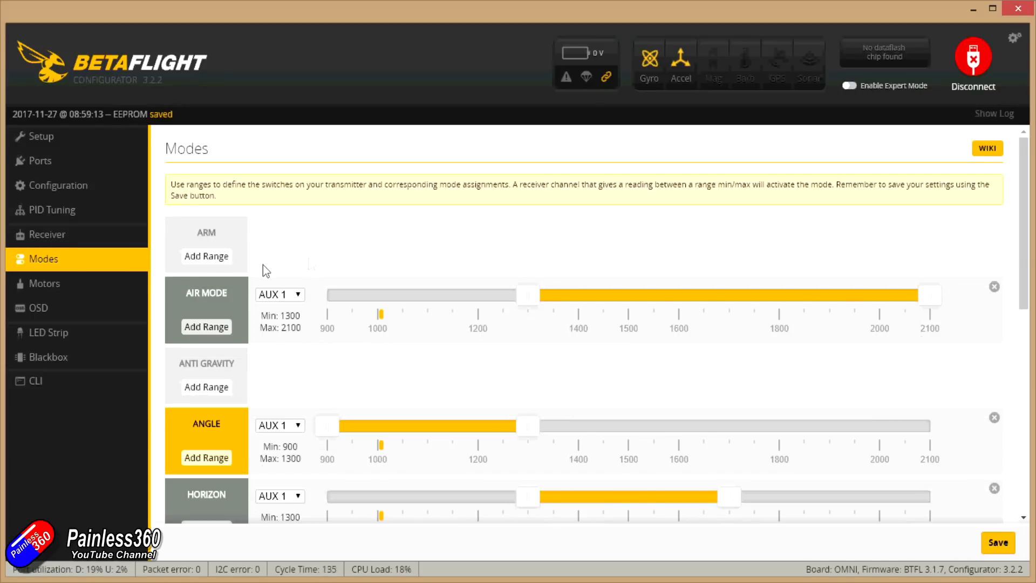
left_click(204, 256)
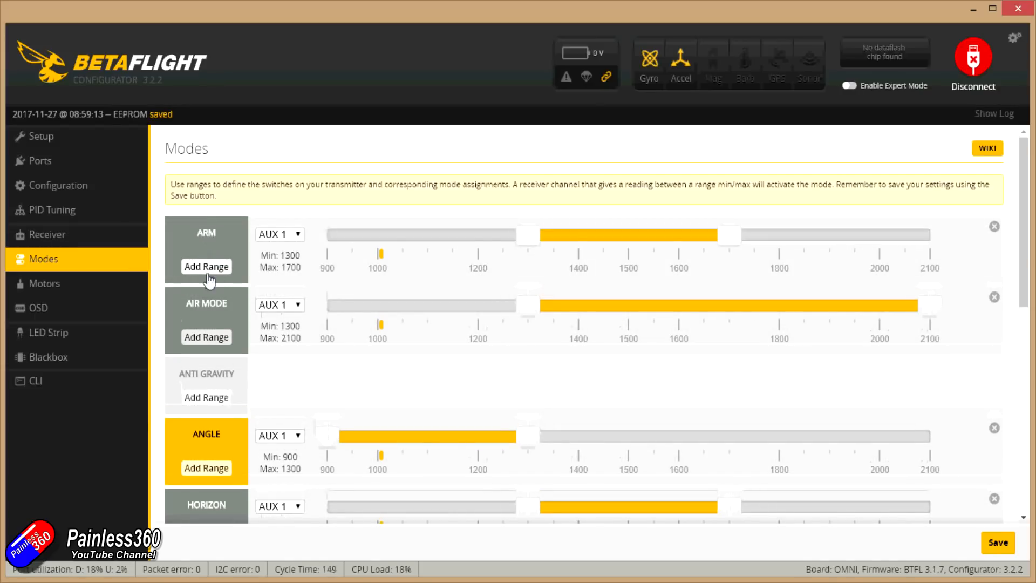
left_click(299, 238)
left_click(286, 270)
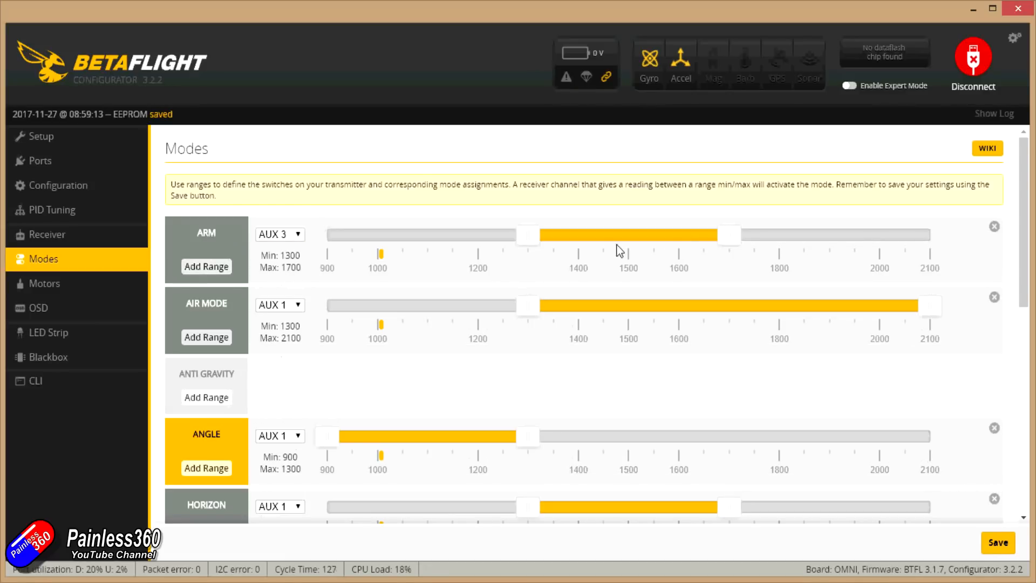
left_click_drag(726, 234, 948, 234)
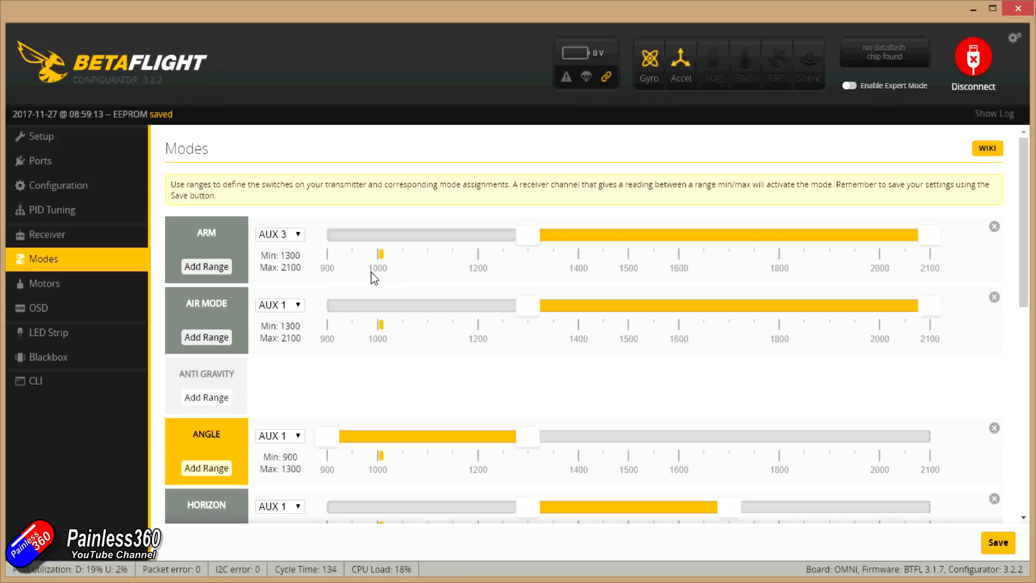
Check the receiver channels and set the minimum of the Beeper mode's AUX 4 range to 1700.
left_click(96, 237)
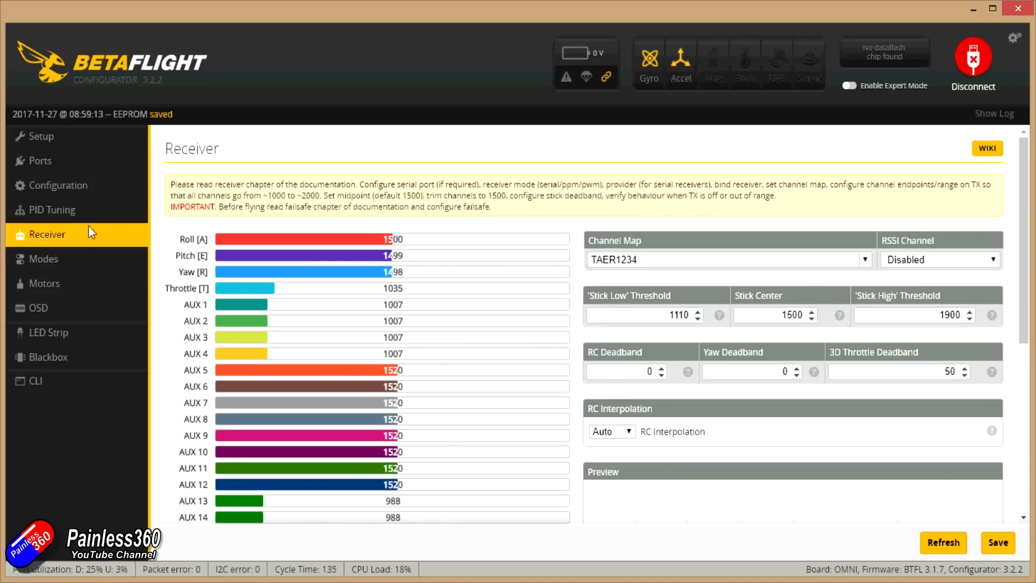
left_click(74, 263)
scroll(584, 315, "down", 7)
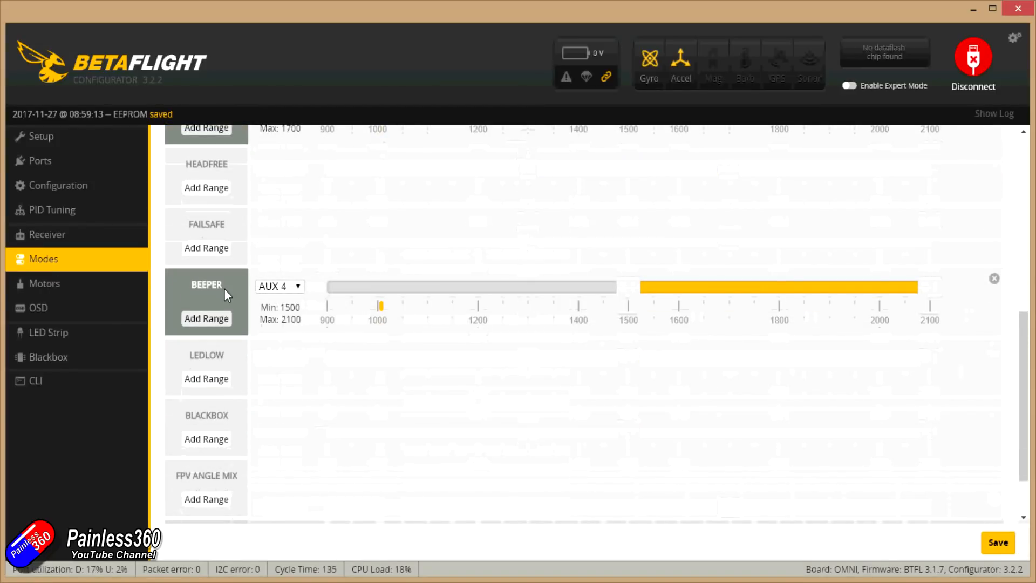
left_click(298, 286)
left_click(283, 338)
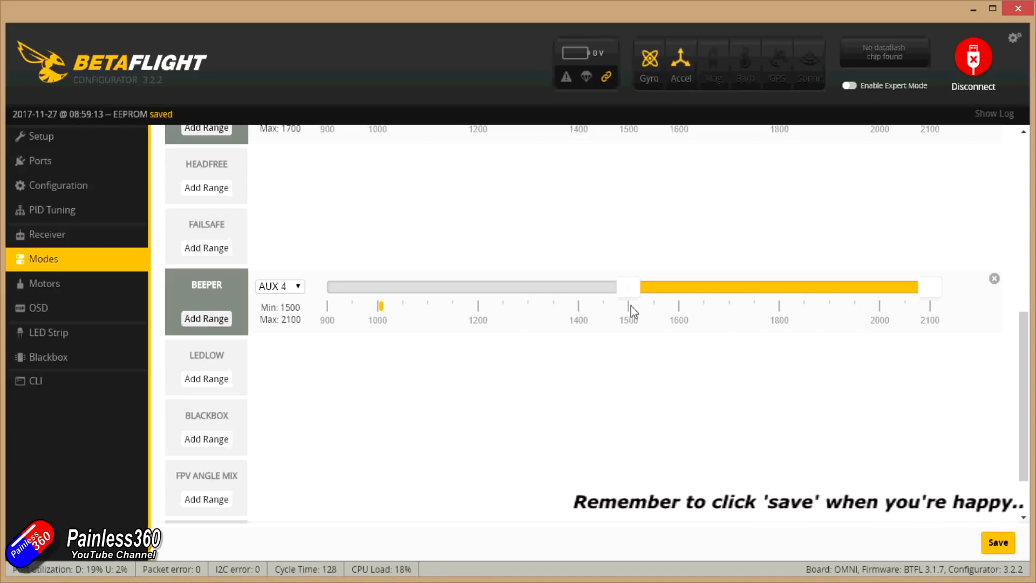
left_click_drag(697, 289, 734, 289)
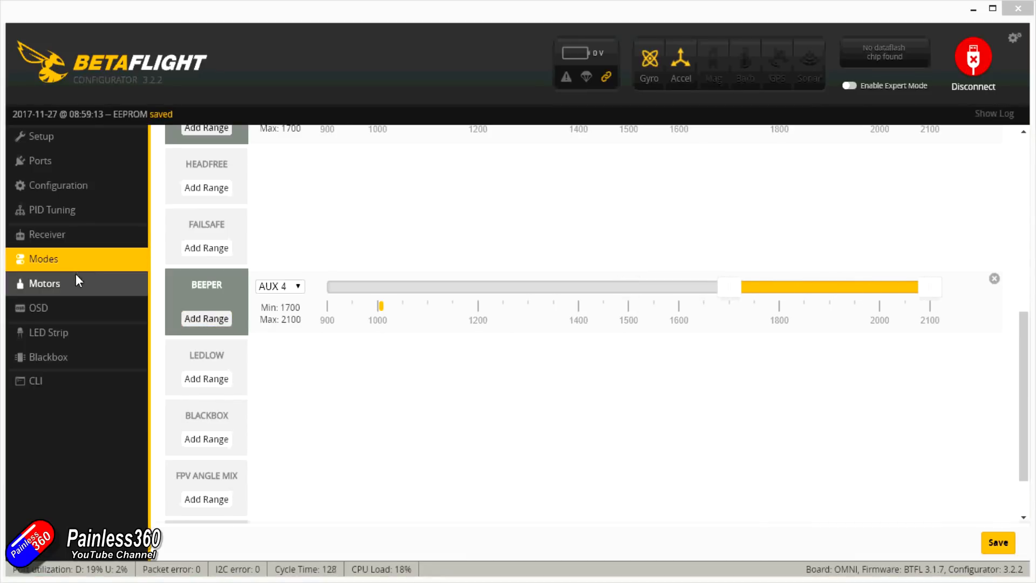
Review the motor numbering and test sliders, the mixer configuration and the OSD elements.
left_click(77, 291)
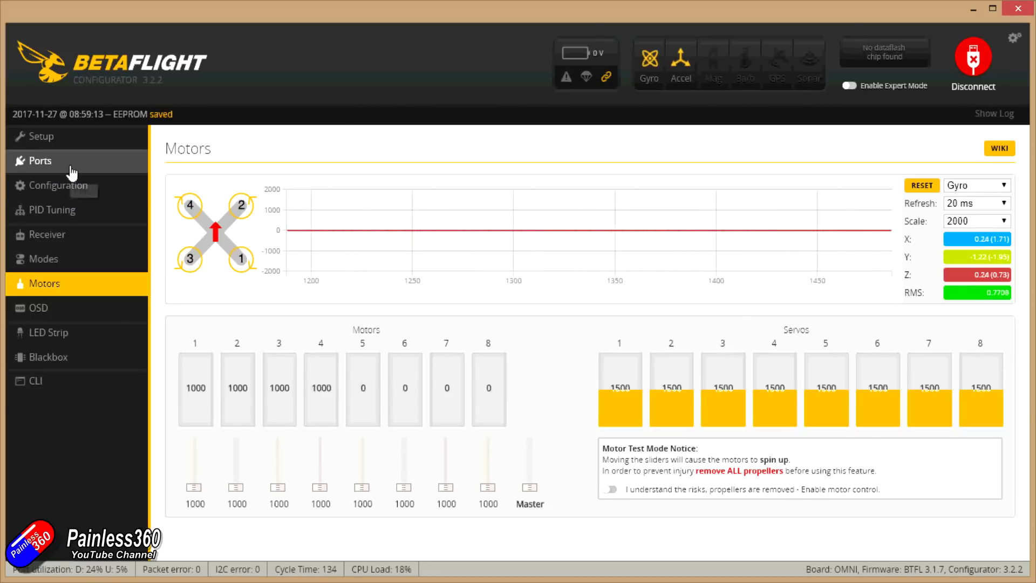
left_click(83, 192)
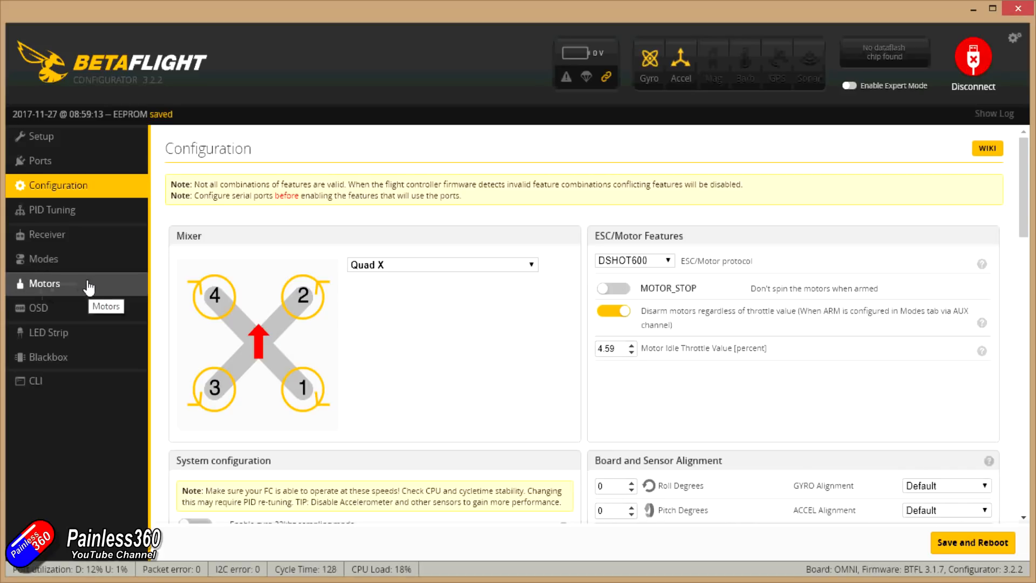
left_click(80, 310)
mouse_move(332, 313)
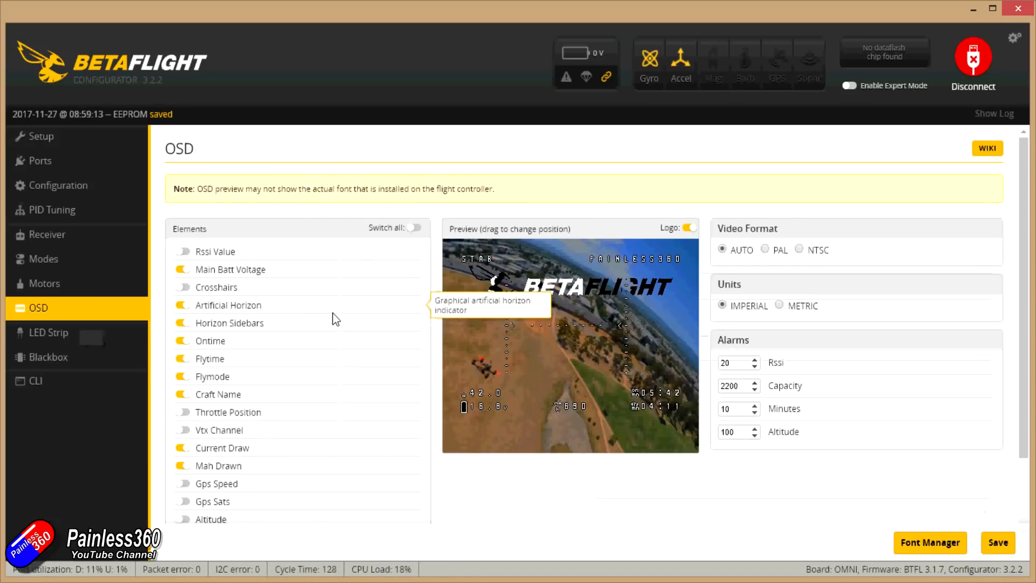
Open the LED strip settings and look over the LED grid, functions, colors and wiring options.
left_click(89, 338)
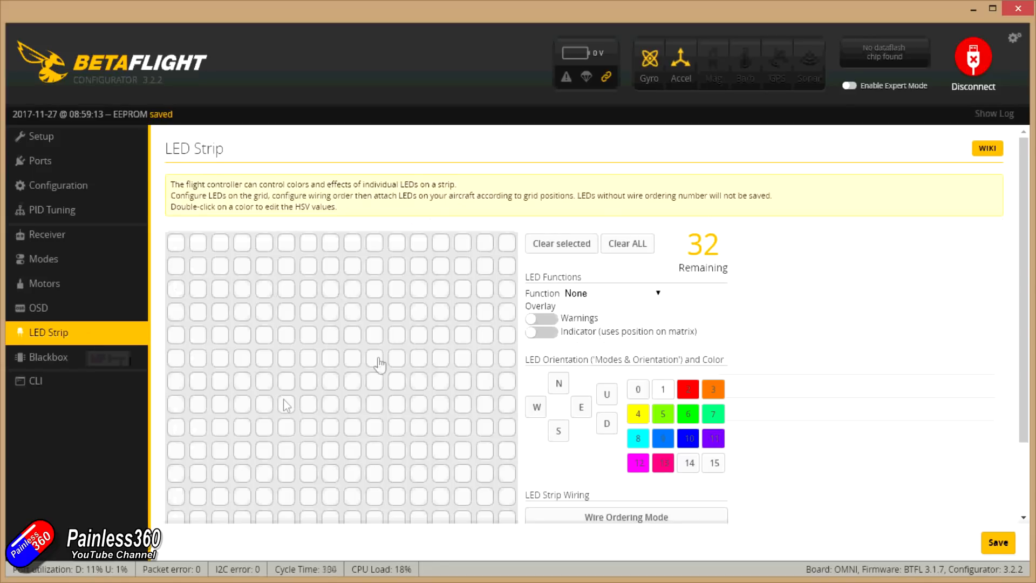
scroll(373, 324, "down", 2)
scroll(375, 328, "up", 2)
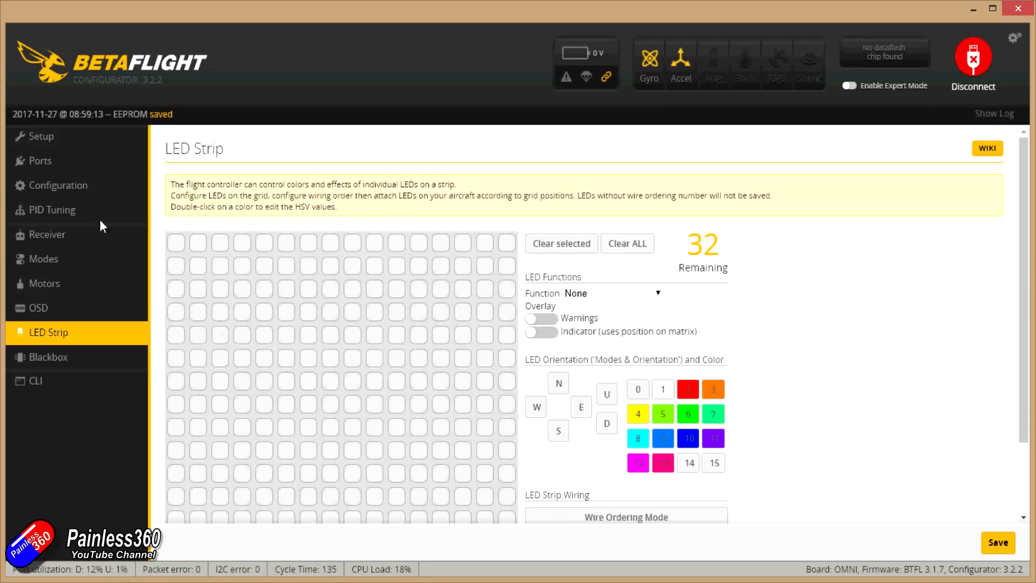
Revisit the serial port and configuration settings and open the command-line interface (CLI).
left_click(68, 167)
left_click(76, 188)
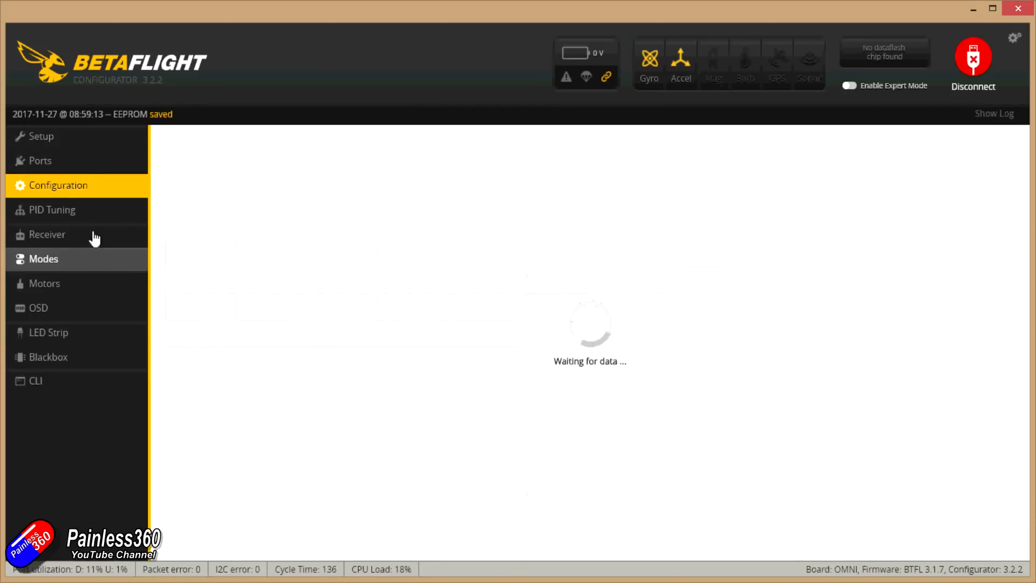
left_click(86, 162)
left_click(85, 141)
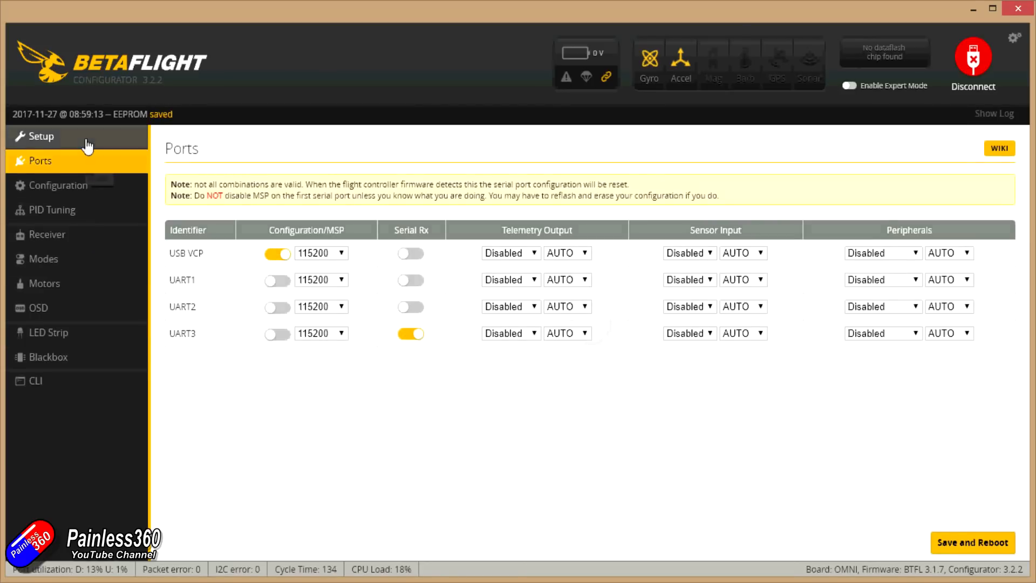
left_click(92, 188)
left_click(86, 384)
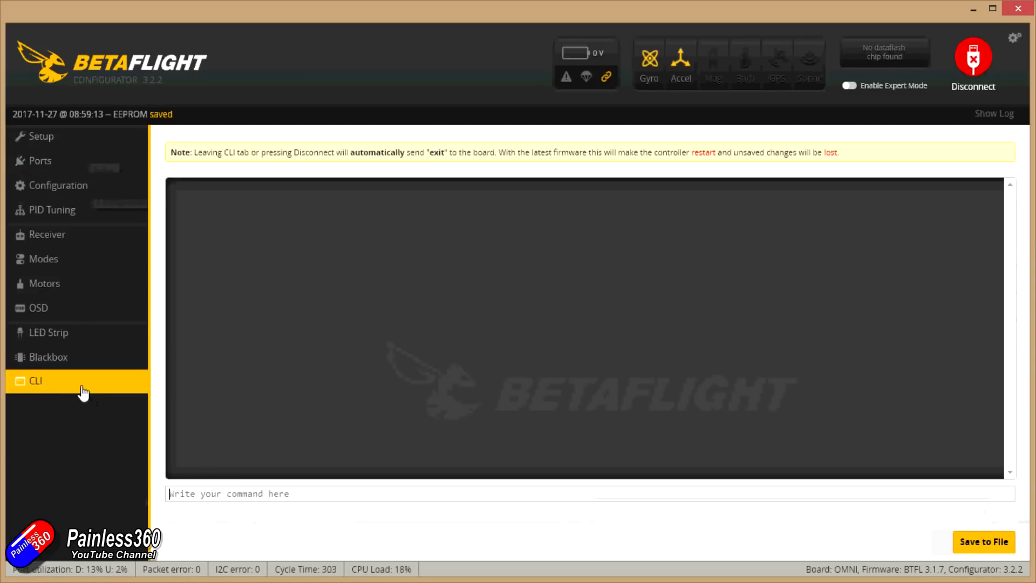
Run the dump command in the CLI and copy its output from the craft name line through the end of the settings.
type("dunm")
key("BackSpace")
key("BackSpace")
type("mp")
key("Return")
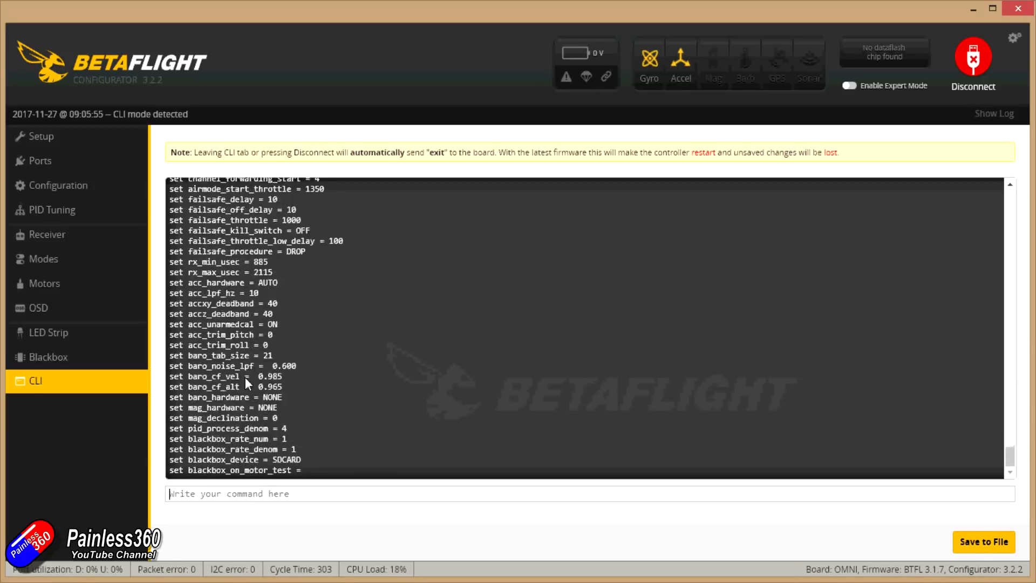
left_click_drag(298, 448, 170, 238)
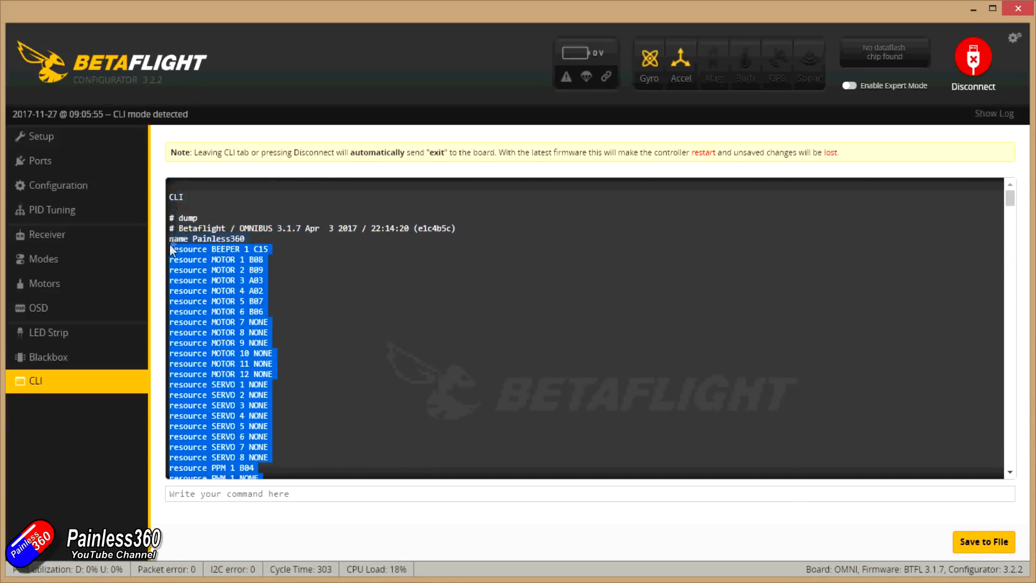
right_click(174, 238)
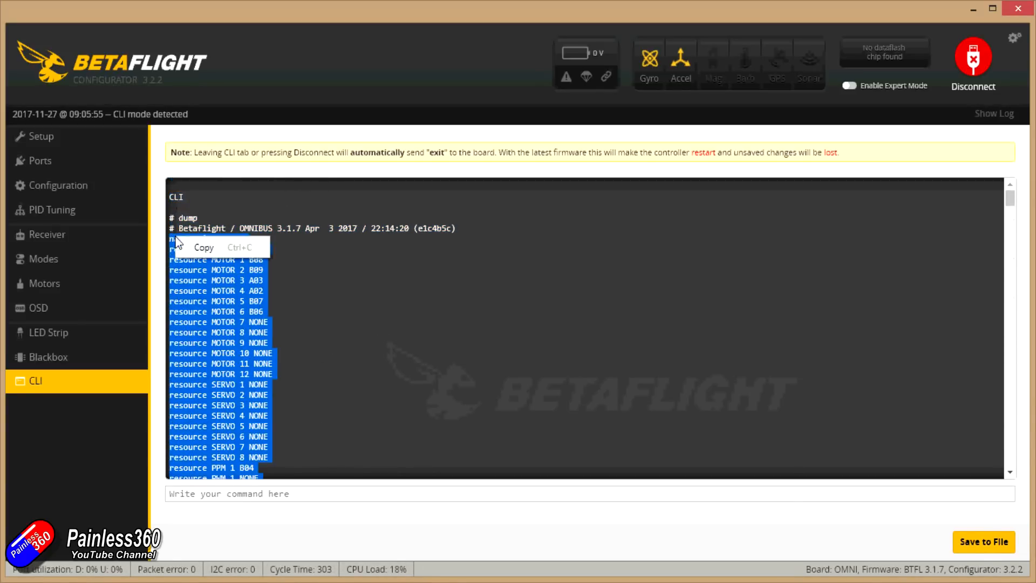
left_click(205, 250)
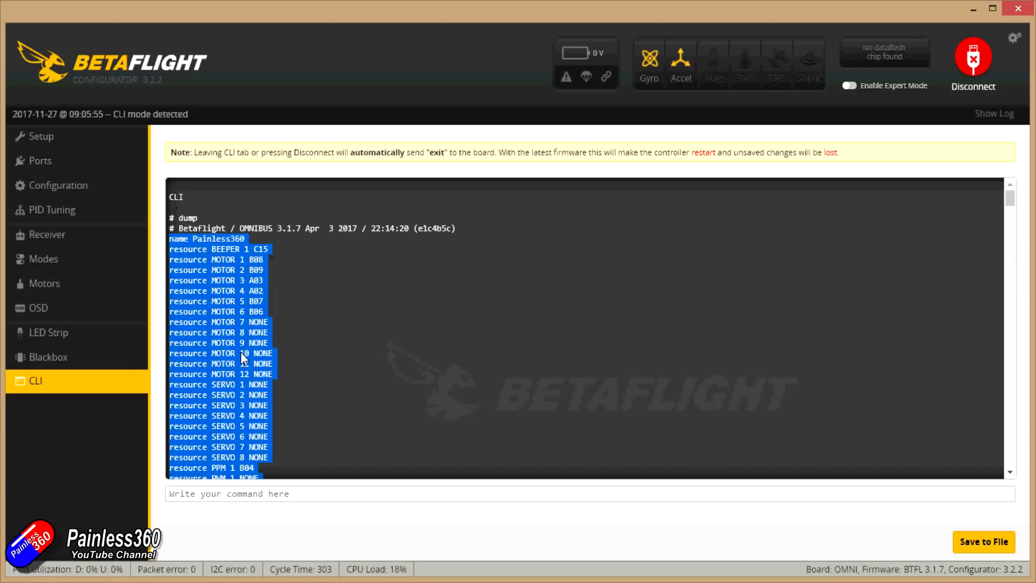
Run the diff command to list only the settings changed from default and select its output from the craft name to the rate profiles.
left_click(287, 494)
type("diff")
key("Return")
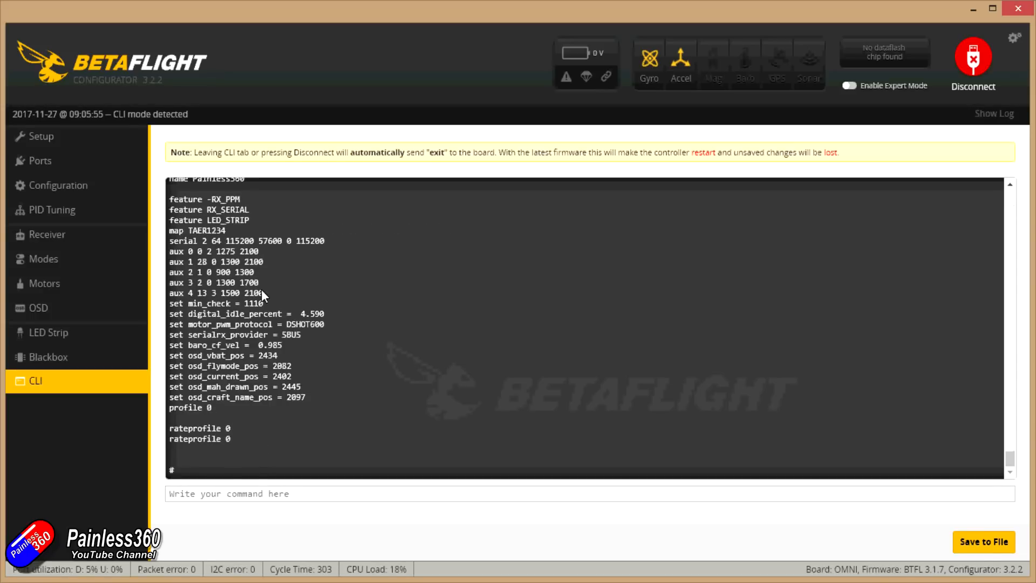
type("diff")
key("Return")
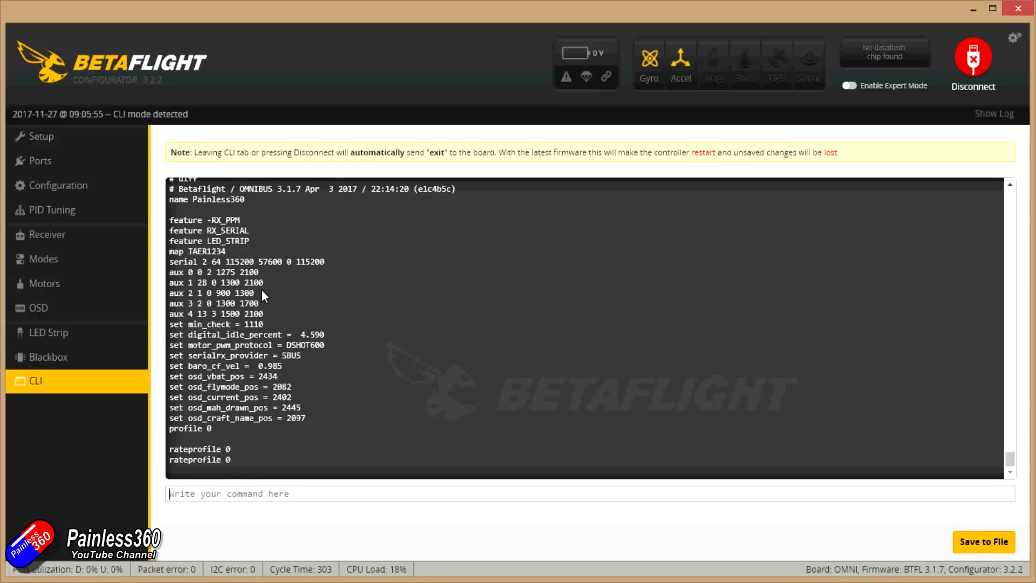
scroll(225, 283, "up", 2)
left_click_drag(170, 269, 288, 457)
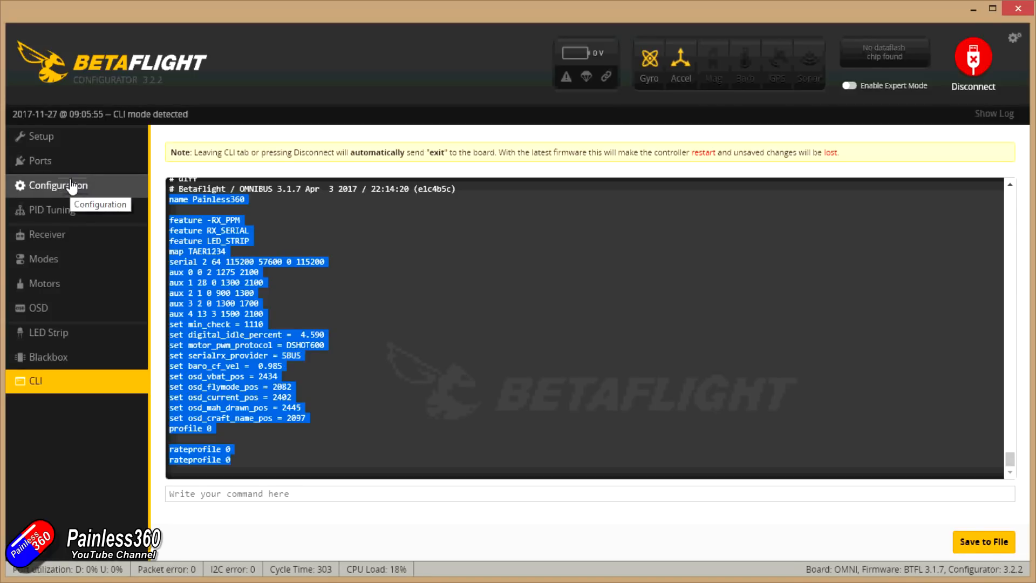
Leave the CLI, reconnect to the flight controller and open its Configuration settings.
left_click(72, 186)
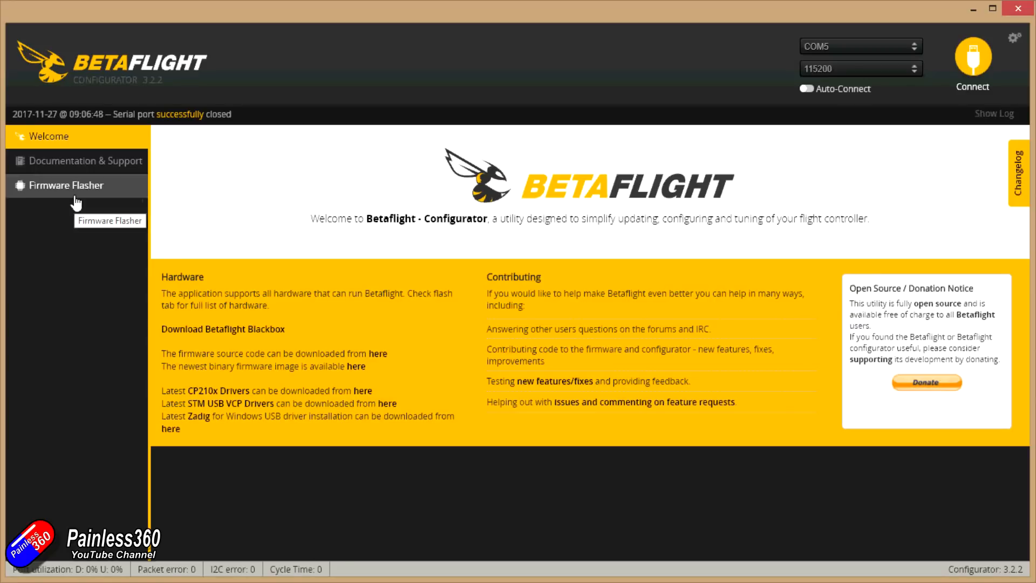
left_click(951, 72)
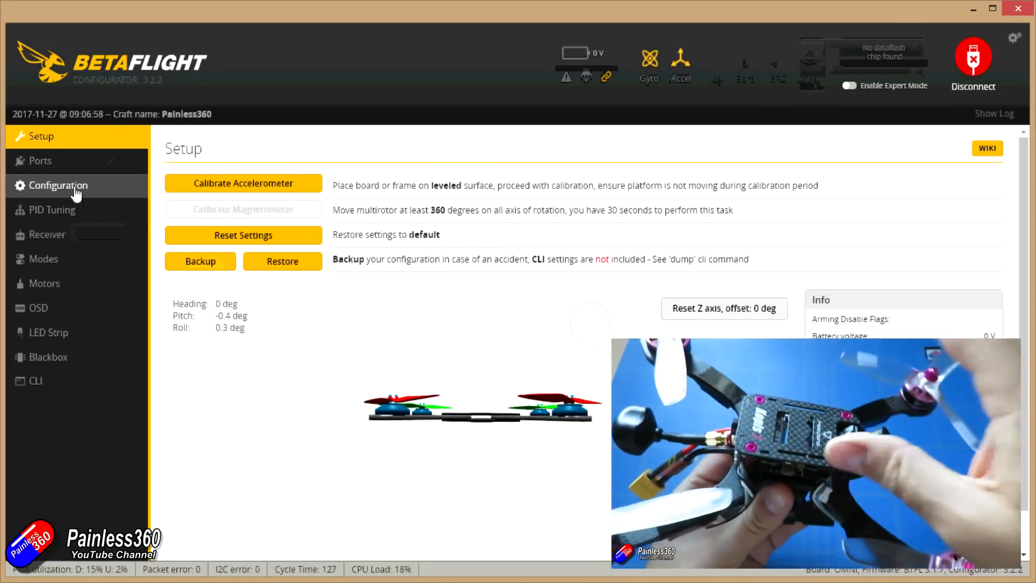
left_click(81, 188)
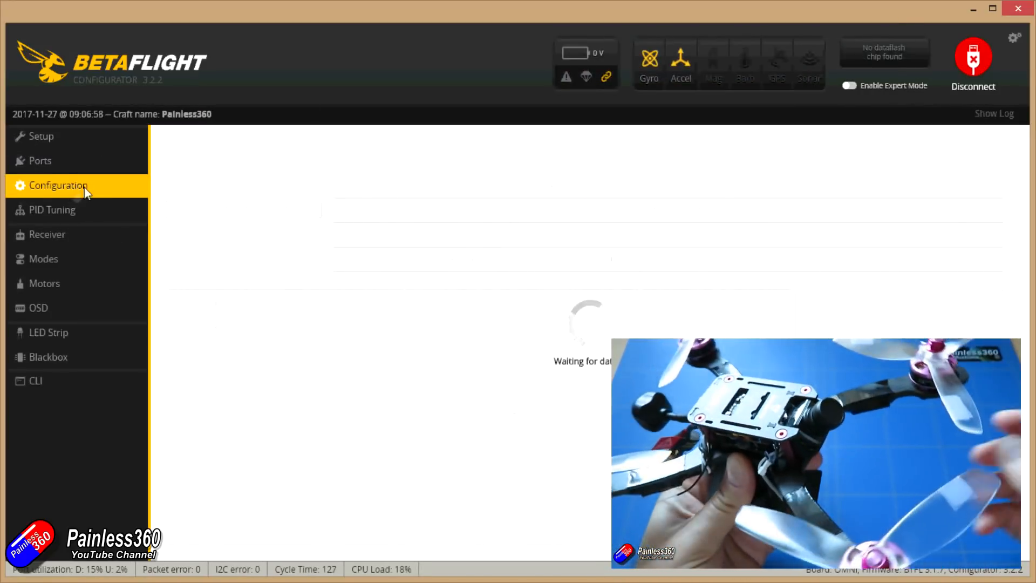